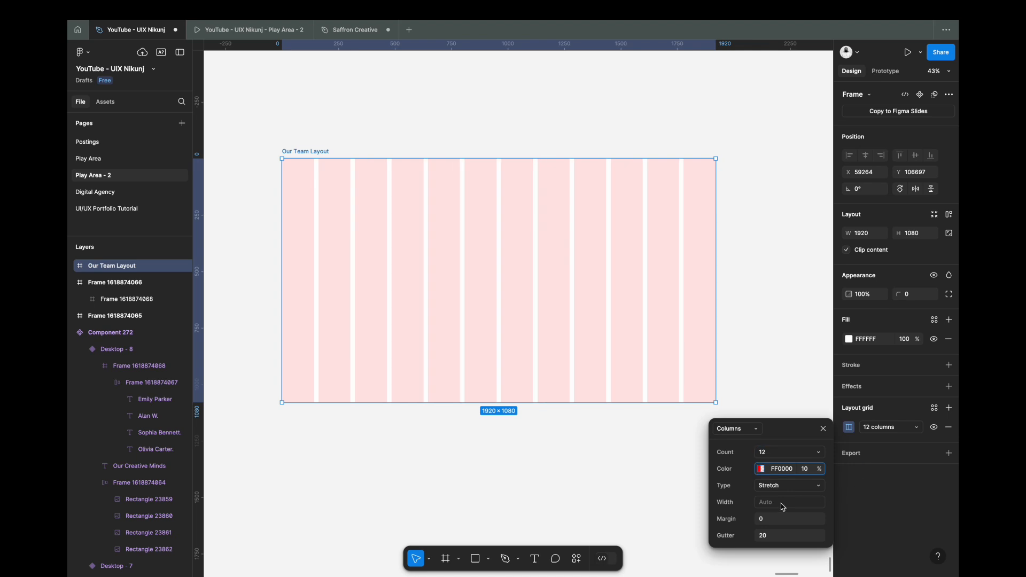
Set the 12-column layout grid's margin to 100 and close the grid settings.
type("100")
key("Tab")
left_click(823, 429)
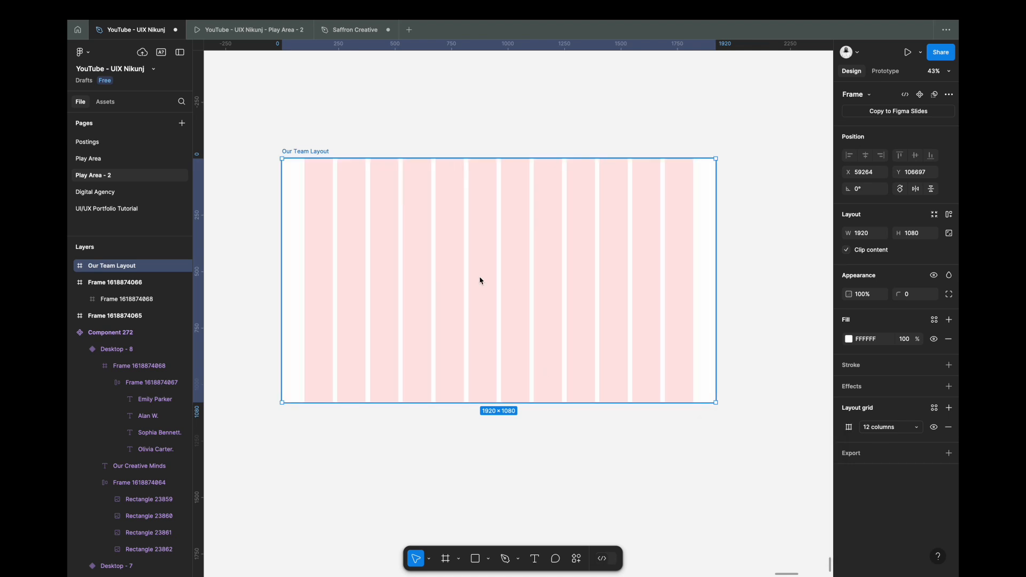
Draw a rectangle inside the Our Team Layout frame and set its size to 1036 × 594.
scroll(479, 279, "up", 1)
scroll(479, 280, "left", 1)
left_click_drag(335, 240, 412, 307)
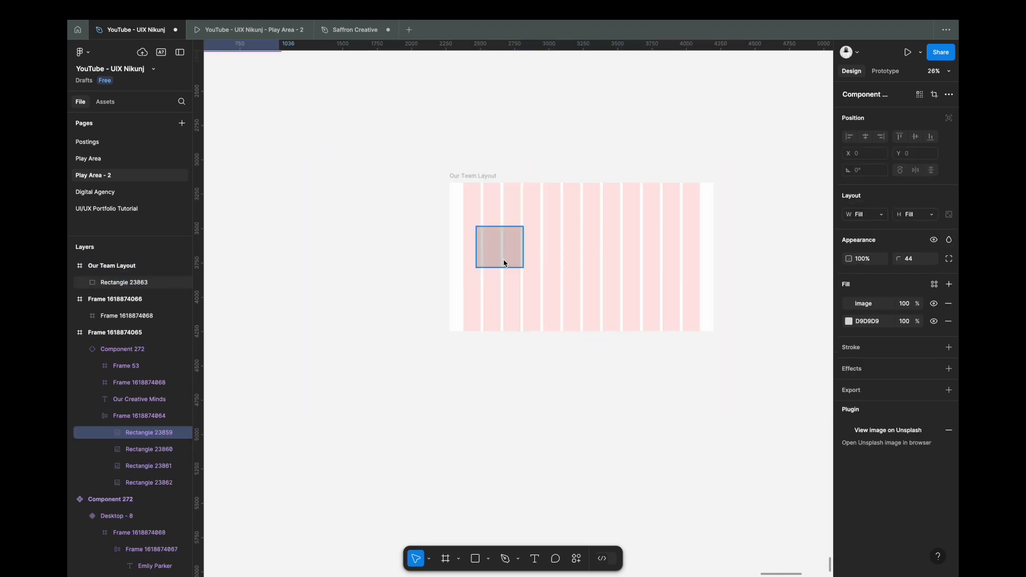
scroll(504, 261, "up", 5)
left_click(438, 260)
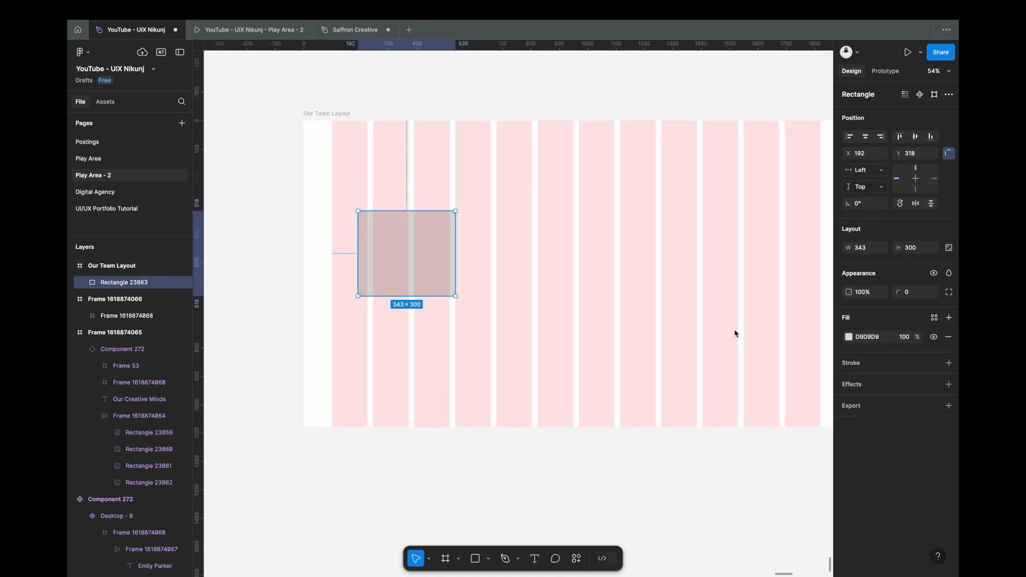
type("1036")
key("Tab")
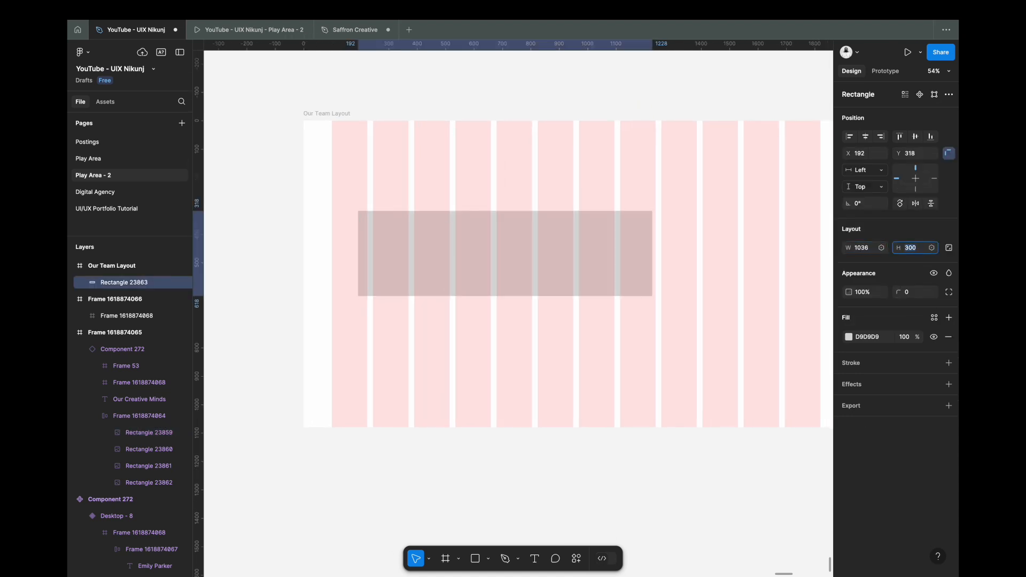
type("594")
key("Return")
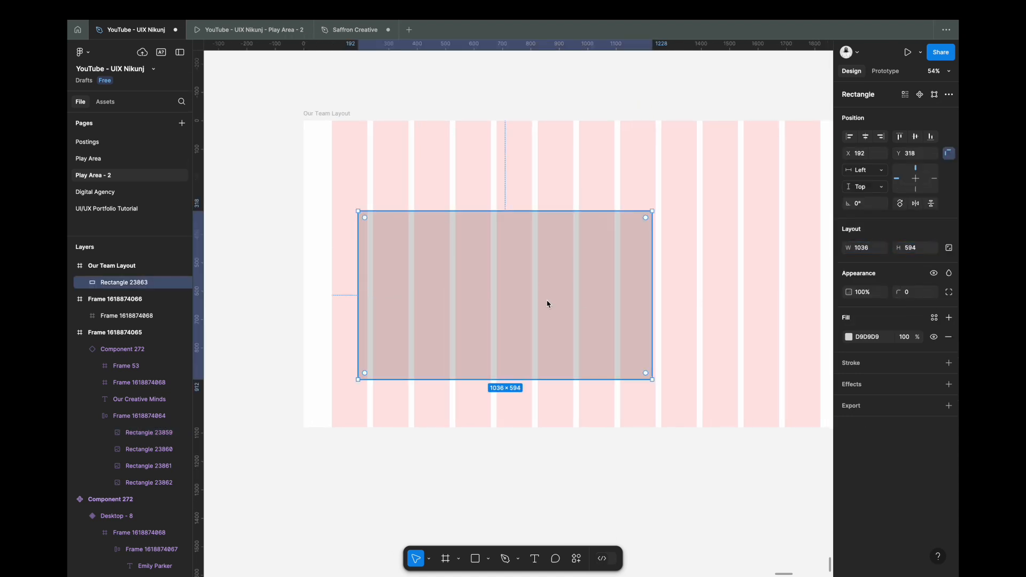
Move the rectangle against the left grid margin at X 100, Y 232 and narrow it to 435 wide.
scroll(547, 302, "right", 2)
scroll(547, 302, "up", 2)
left_click_drag(605, 304, 473, 332)
left_click_drag(404, 336, 380, 315)
left_click_drag(447, 314, 408, 308)
left_click(440, 339)
left_click(387, 326)
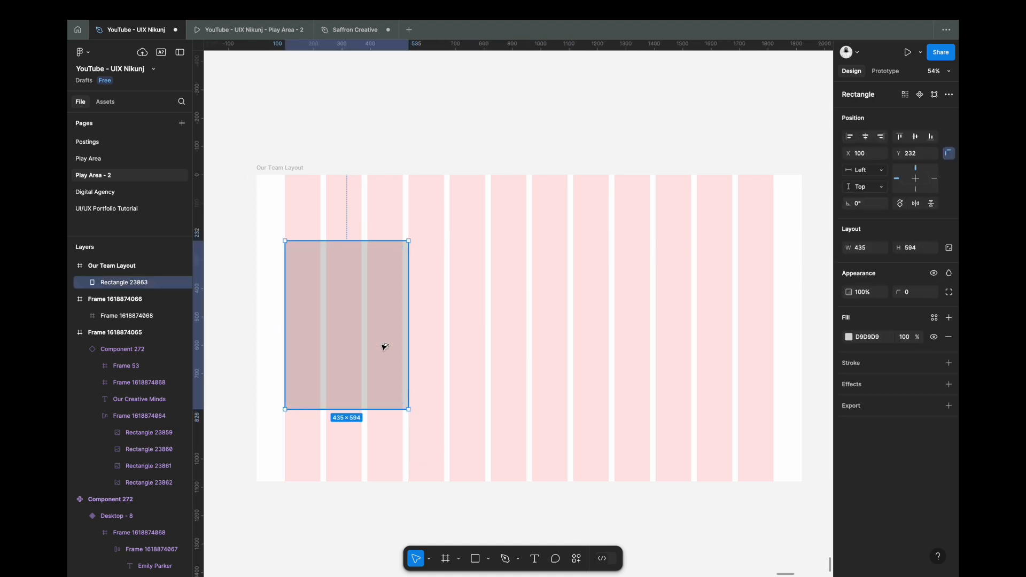
Duplicate the rectangle three times to the right, leaving a 46 px gap between the copies.
left_click_drag(371, 347, 508, 335)
key("ctrl+d")
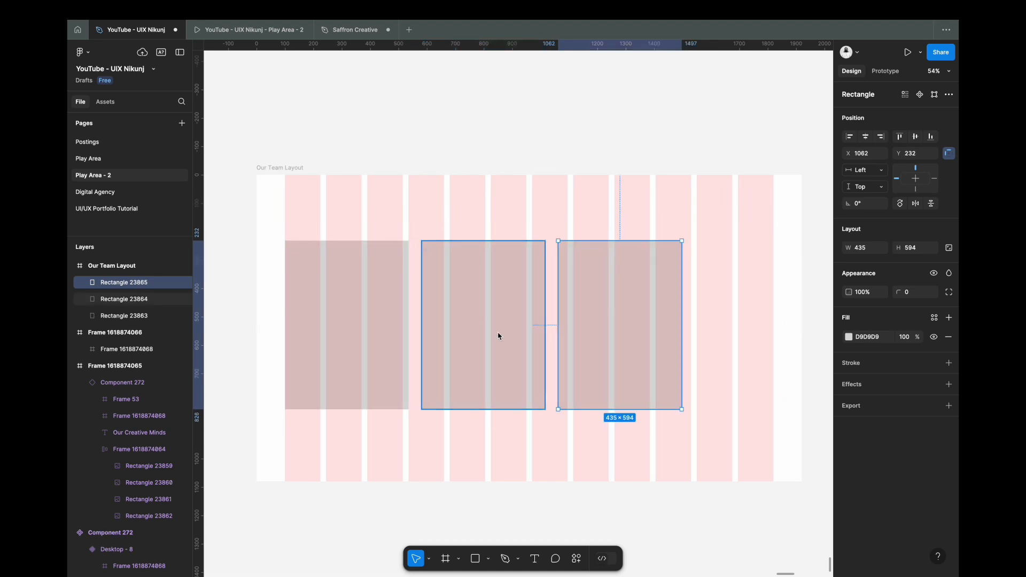
key("ctrl+d")
scroll(513, 259, "down", 2)
key("Escape")
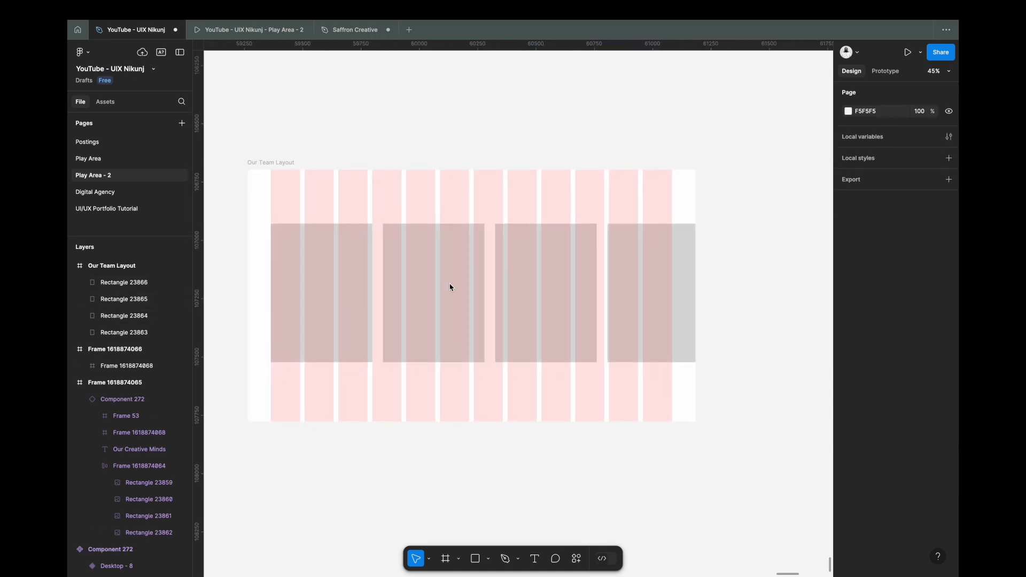
Use the Unsplash plugin to fill the first rectangle with the portrait of the woman on a blue-purple background.
left_click(369, 266)
scroll(369, 265, "up", 2)
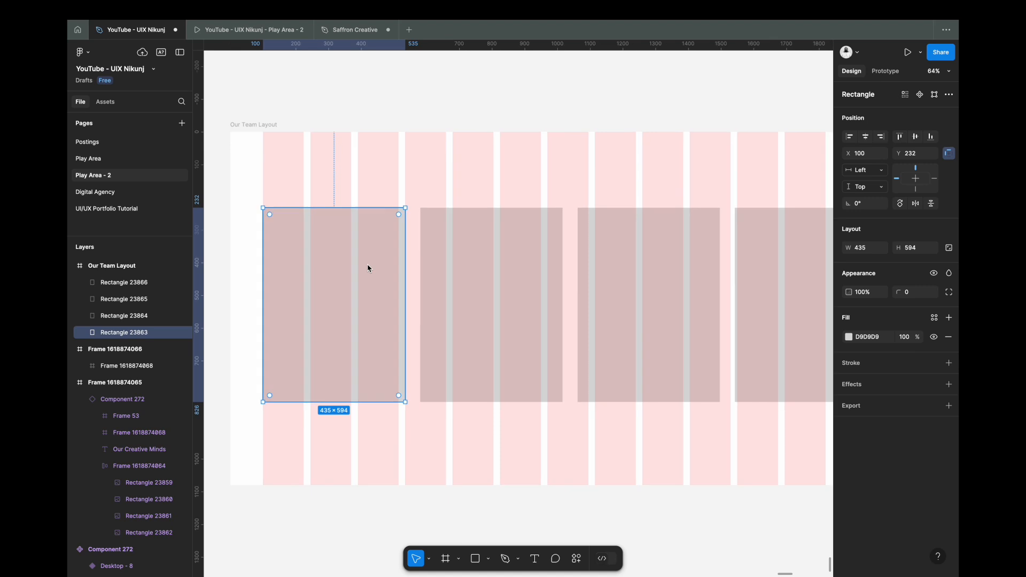
right_click(357, 377)
mouse_move(374, 449)
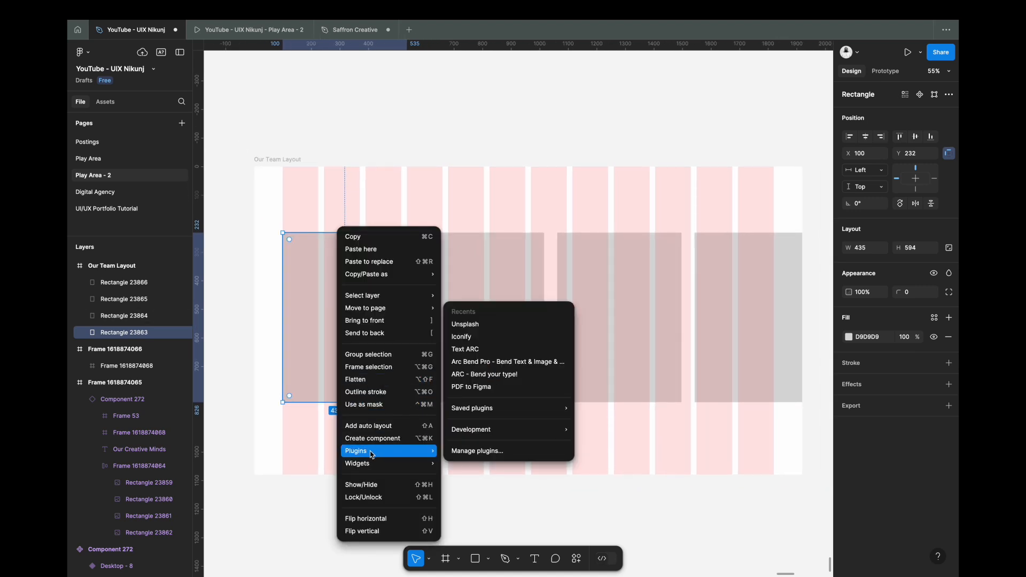
left_click(477, 329)
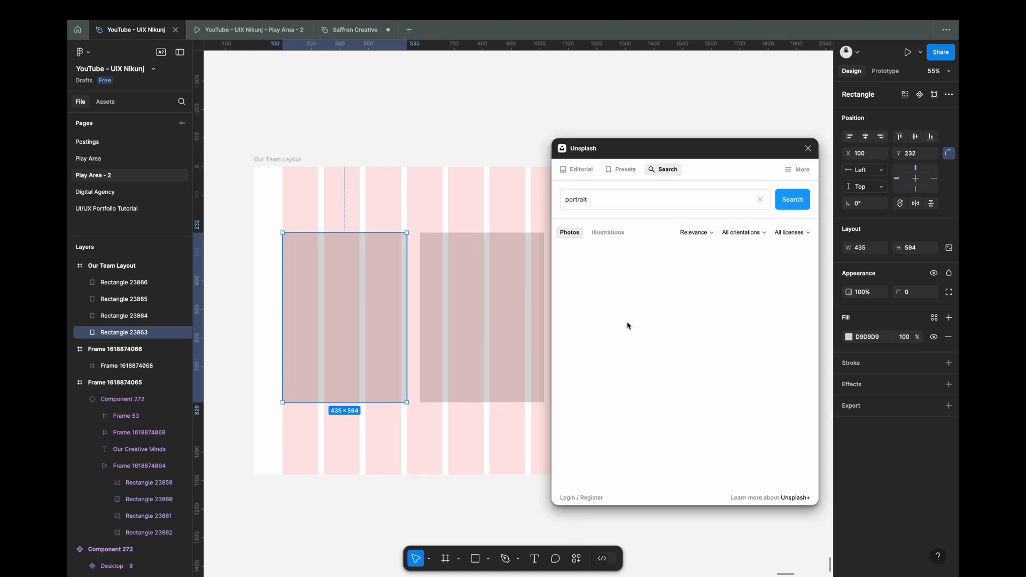
scroll(667, 392, "down", 1)
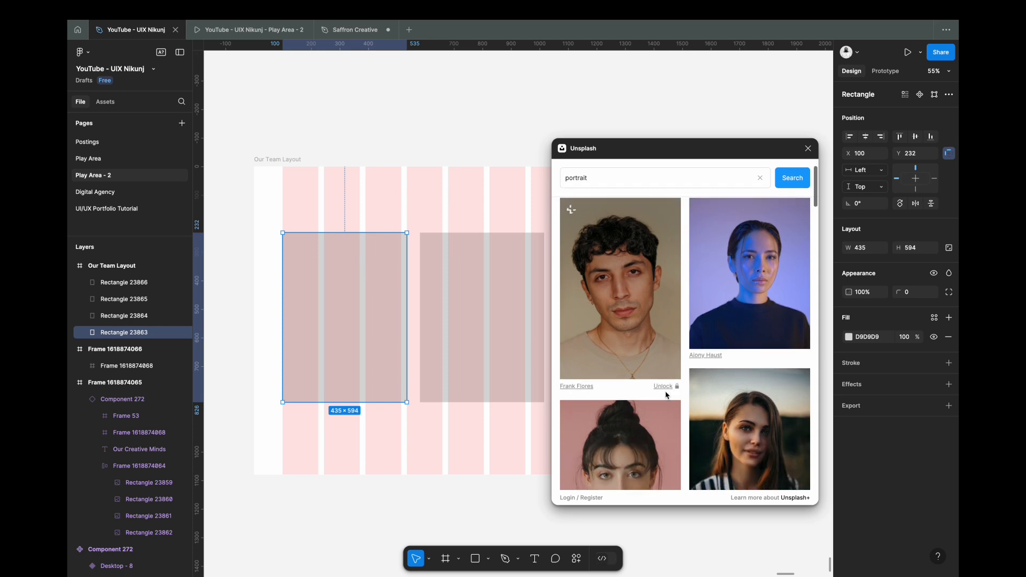
Fill the second rectangle with the Unsplash portrait of the man in a red beanie and black turtleneck.
left_click(461, 342)
scroll(636, 373, "down", 10)
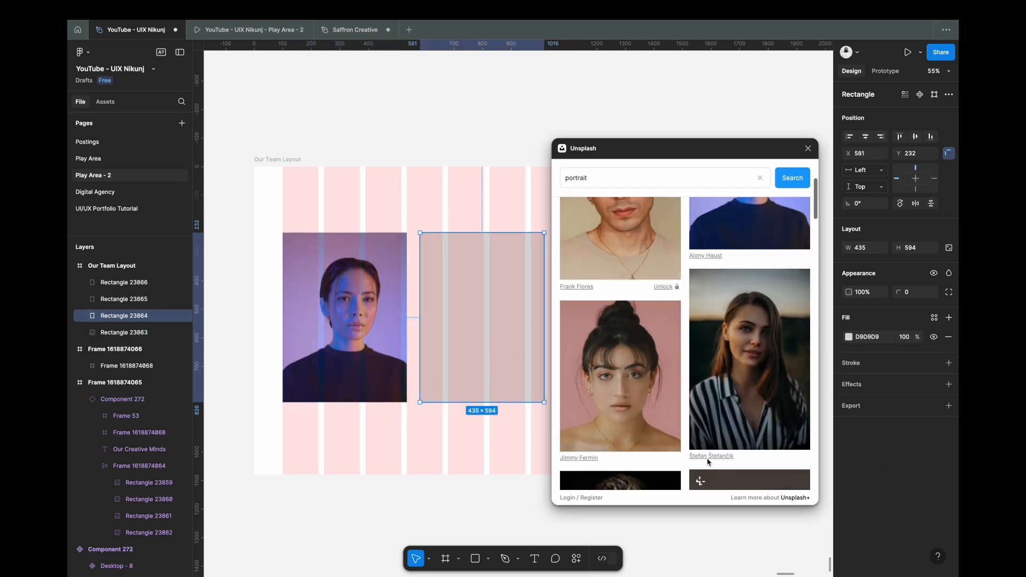
scroll(454, 335, "right", 5)
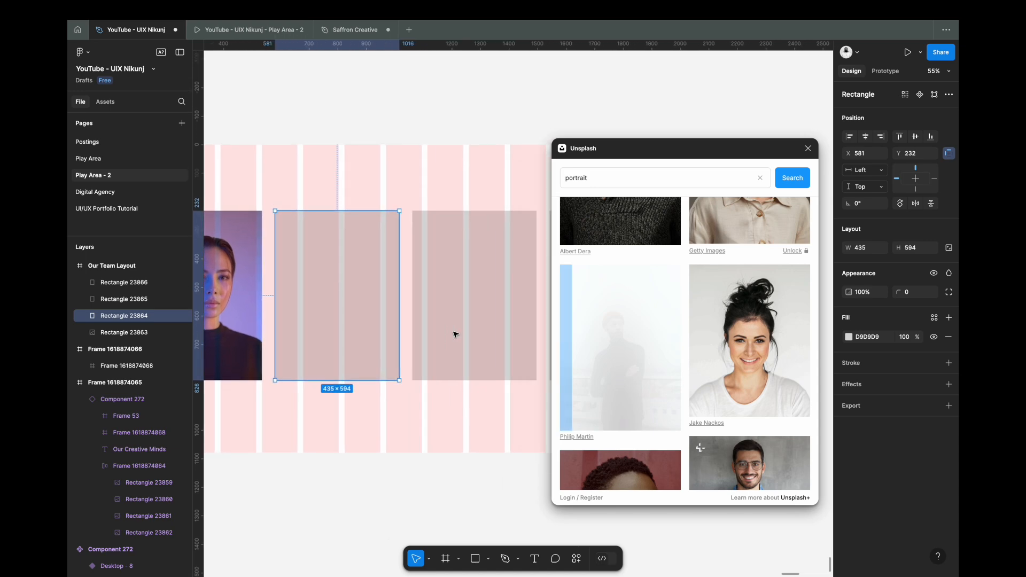
Fill the third rectangle with the Unsplash portrait of the person in a denim jacket against the blue wall.
left_click(455, 335)
scroll(697, 428, "down", 6)
scroll(698, 429, "down", 10)
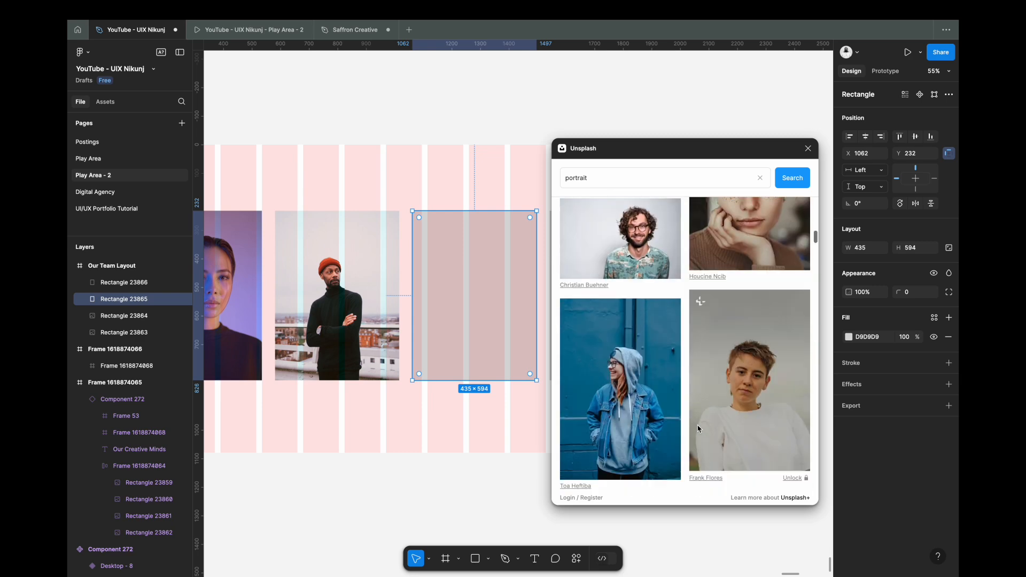
scroll(451, 287, "down", 5)
scroll(452, 287, "right", 2)
Fill the fourth rectangle with the portrait of the woman in a white fleece before a red-striped shutter, and close Unsplash.
left_click(466, 275)
scroll(474, 266, "up", 5)
scroll(474, 266, "right", 3)
scroll(702, 384, "down", 5)
scroll(701, 383, "down", 10)
scroll(702, 383, "down", 10)
scroll(702, 383, "down", 10)
scroll(701, 383, "down", 10)
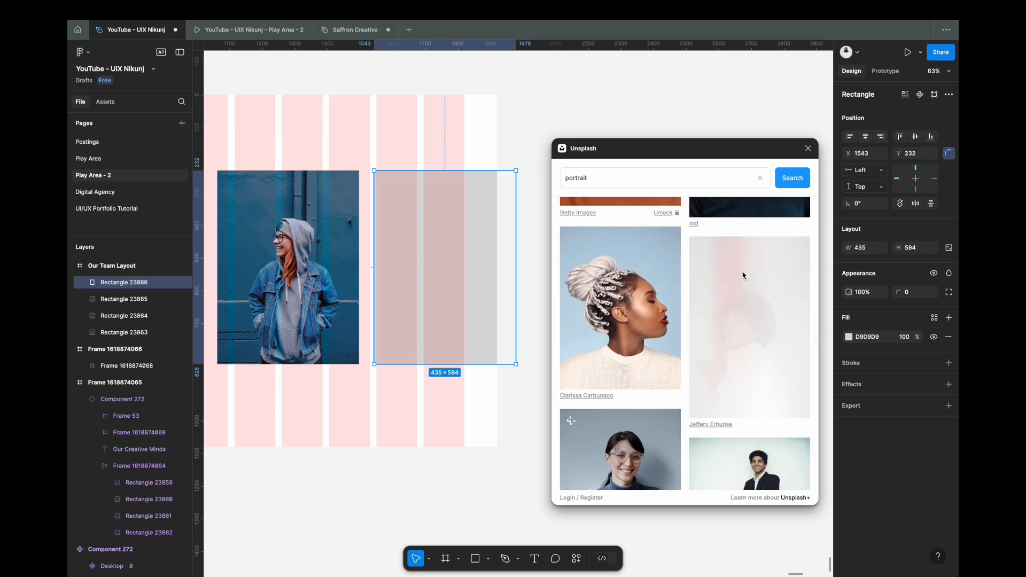
scroll(411, 252, "up", 5)
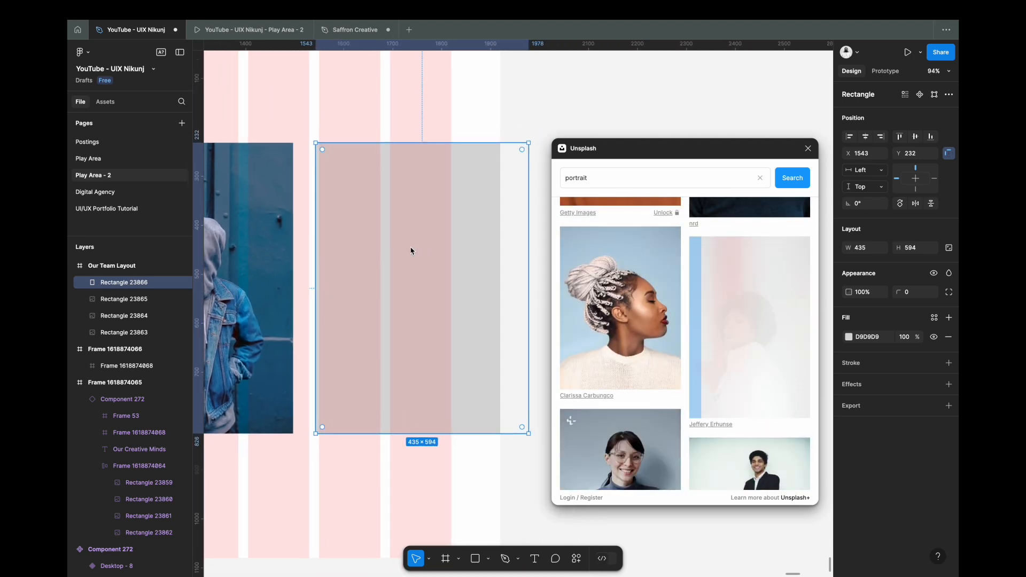
left_click(807, 148)
Select all four photo rectangles and wrap them in a horizontal auto layout frame.
scroll(551, 237, "down", 5)
scroll(267, 256, "up", 4)
scroll(376, 247, "down", 3)
left_click(331, 243)
left_click(469, 239)
left_click(593, 245)
left_click(693, 252)
left_click(248, 146)
left_click_drag(248, 165, 731, 353)
left_click(948, 247)
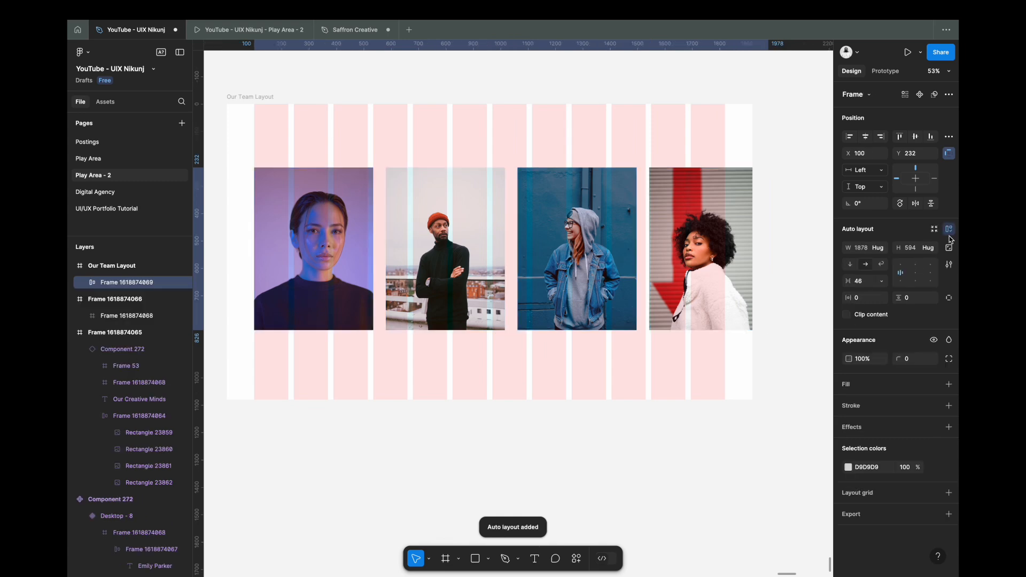
Resize the auto layout frame to a width of 1720 so its right edge meets the grid margin.
key("Escape")
left_click(765, 250)
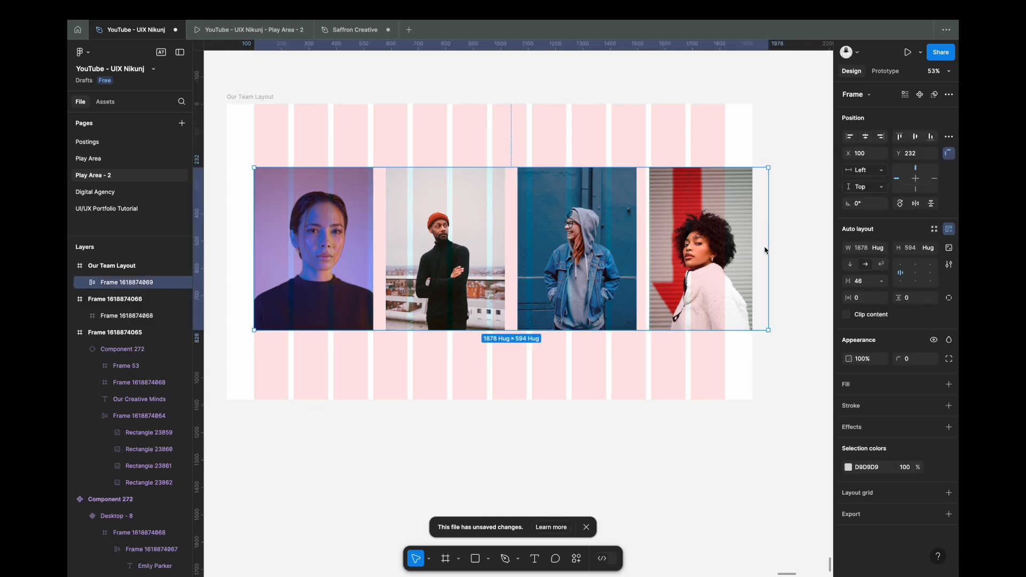
scroll(728, 140, "up", 5)
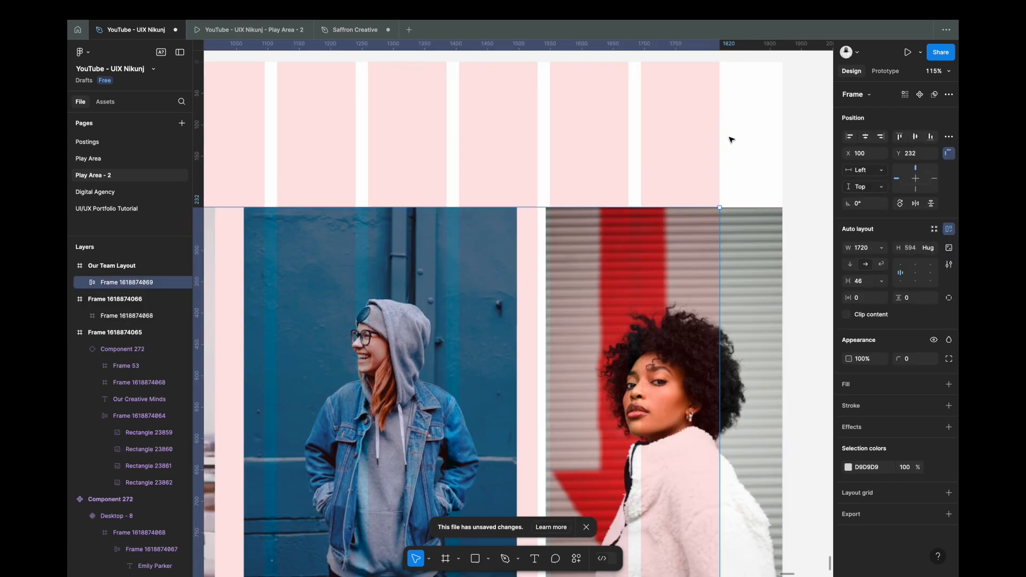
scroll(721, 213, "down", 4)
scroll(377, 177, "left", 2)
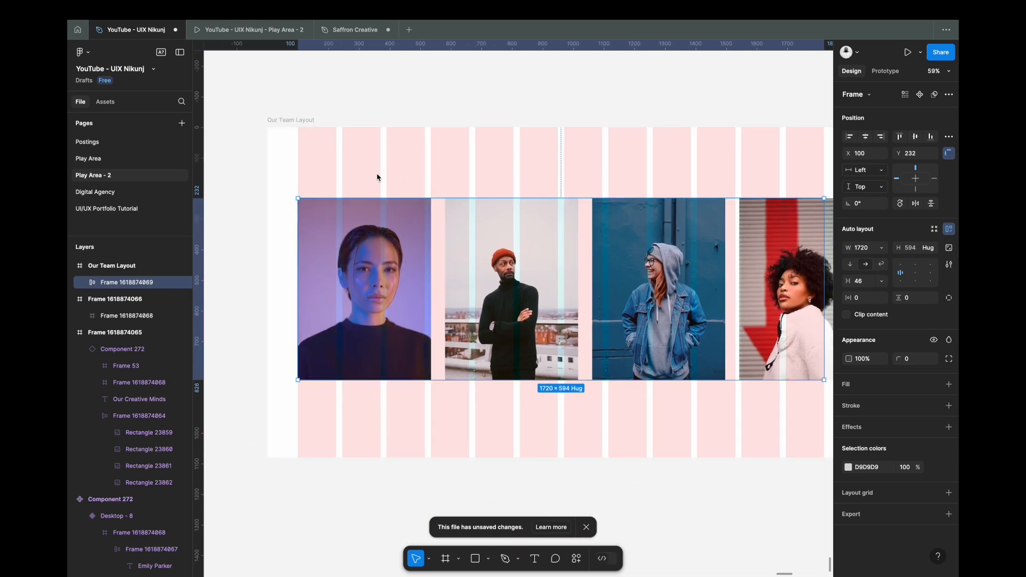
scroll(419, 144, "down", 5, "ctrl")
scroll(421, 144, "up", 3, "ctrl")
left_click(586, 526)
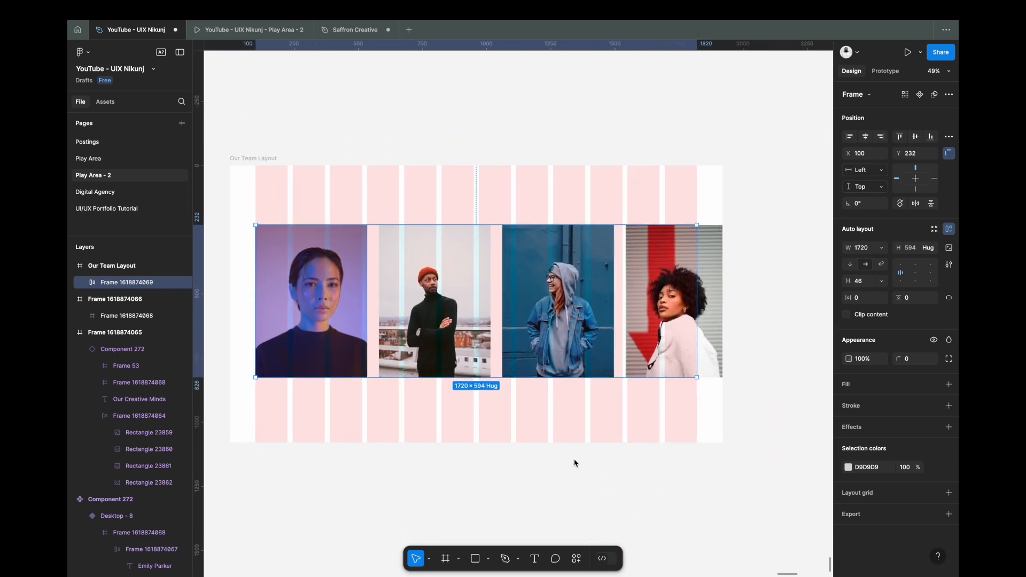
Set the width of the first, third and fourth photos to fill the auto layout container.
scroll(574, 487, "left", 2)
left_click(366, 286)
left_click(544, 340, "shift")
left_click(700, 320, "shift")
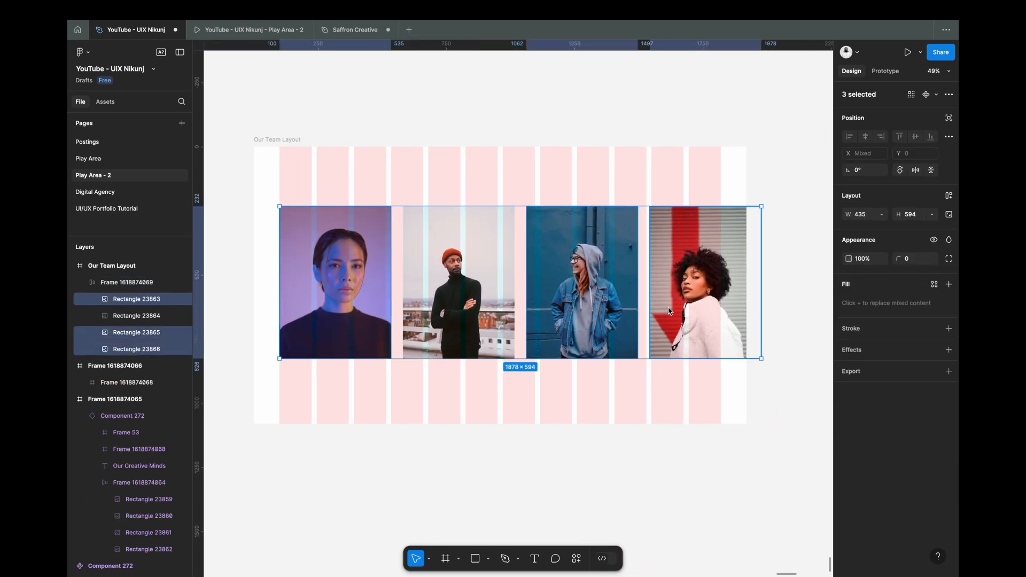
left_click(880, 215)
left_click(876, 226)
left_click(578, 382)
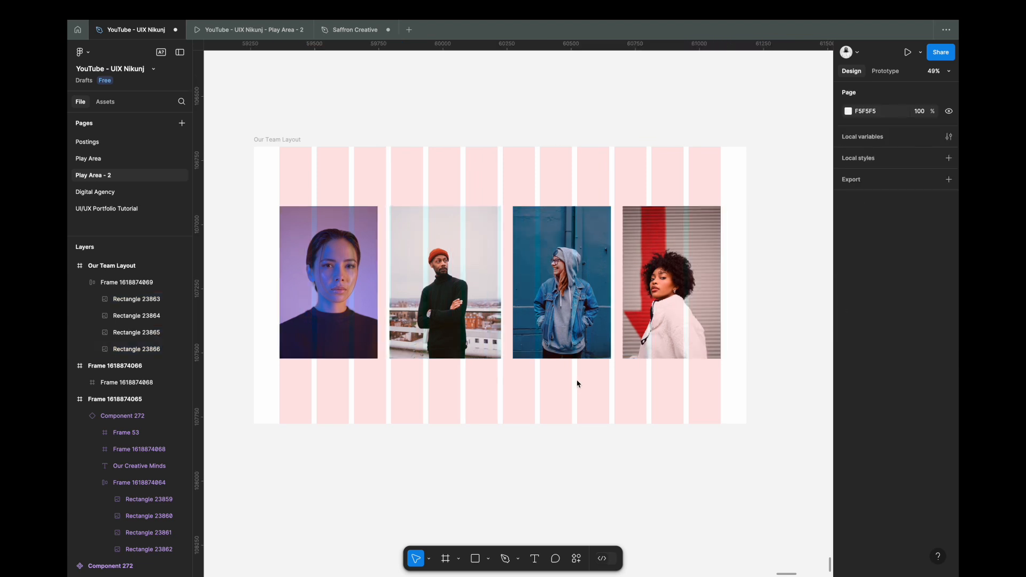
Set the width of the second, third and fourth photos to 191.
scroll(538, 367, "left", 1)
scroll(550, 331, "up", 1)
left_click(563, 298)
scroll(563, 299, "up", 3, "ctrl")
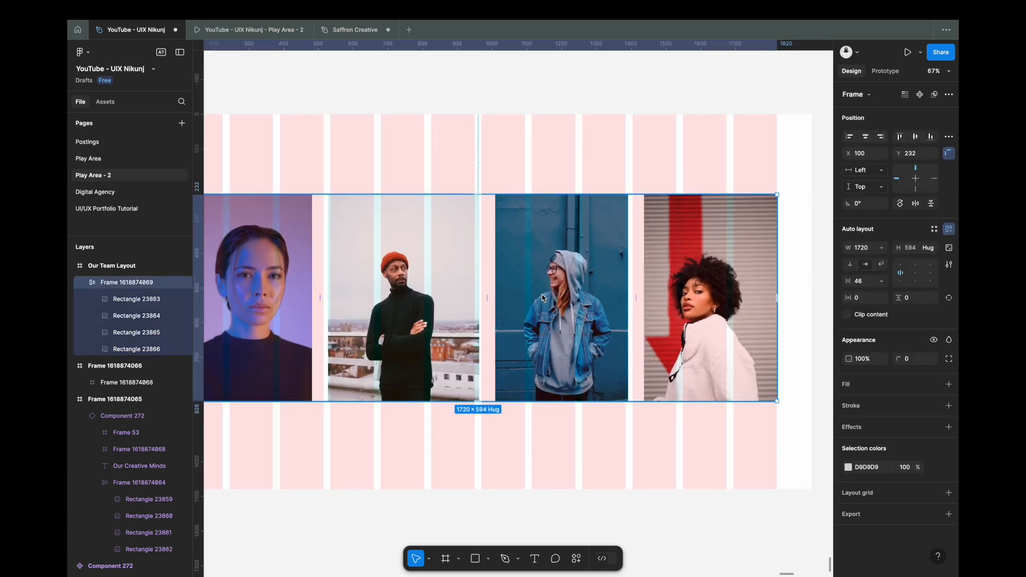
scroll(563, 297, "down", 3, "ctrl")
left_click(552, 299)
left_click(437, 299, "shift")
left_click(637, 322, "shift")
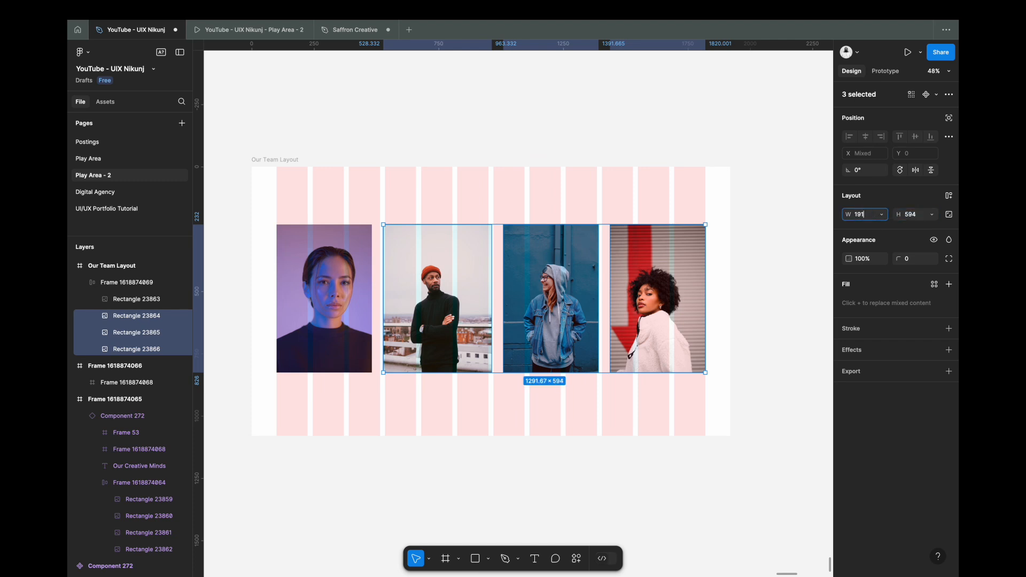
key("Return")
left_click(543, 390)
scroll(542, 389, "right", 2)
Give all four photos a corner radius of 44.
left_click(438, 317)
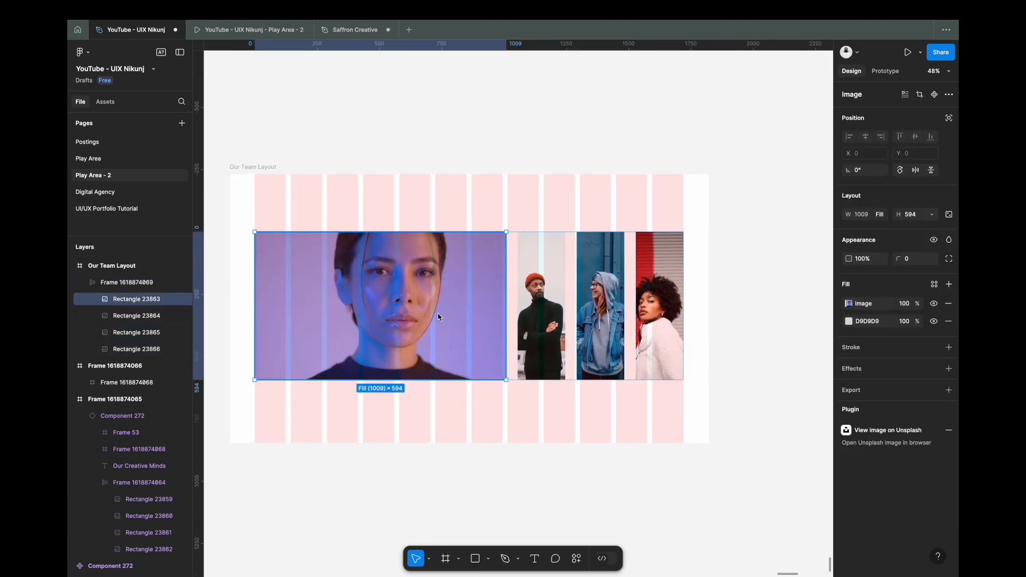
scroll(438, 316, "up", 1, "ctrl")
left_click(551, 321, "shift")
left_click(617, 321, "shift")
left_click(684, 349, "shift")
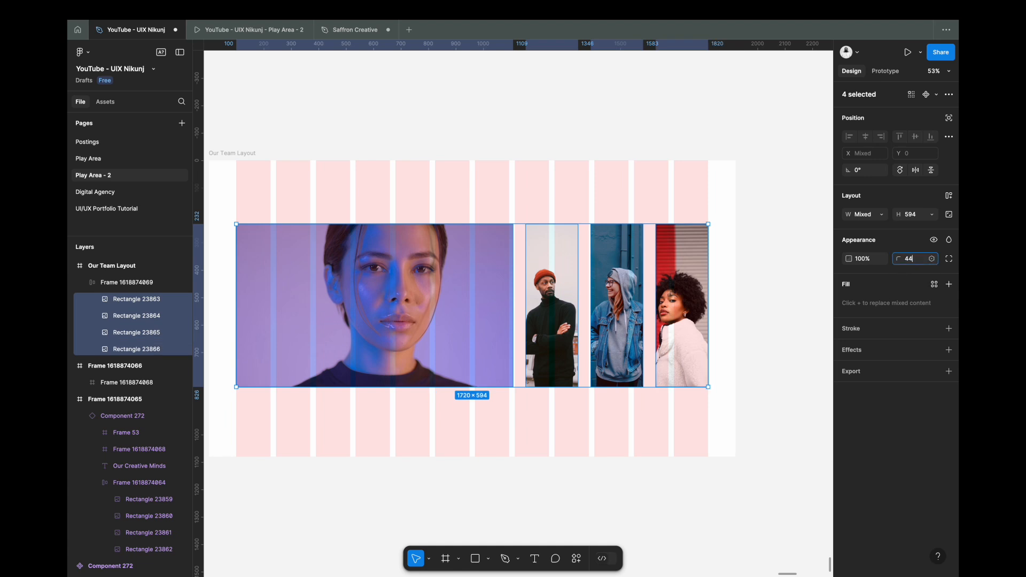
key("Return")
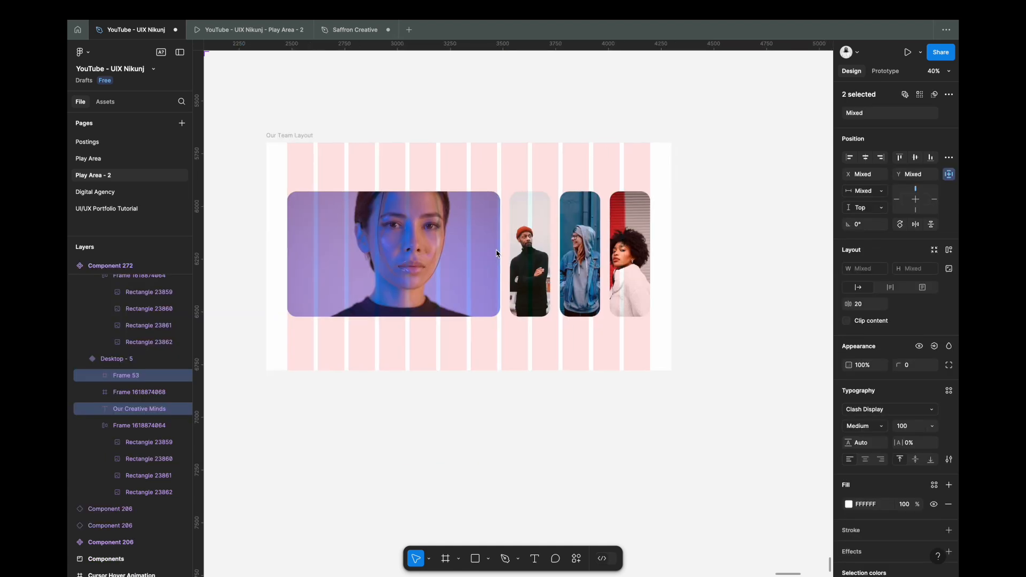
Set the horizontal gap of the photos' auto layout frame to 37.
scroll(497, 255, "up", 1)
left_click(496, 256)
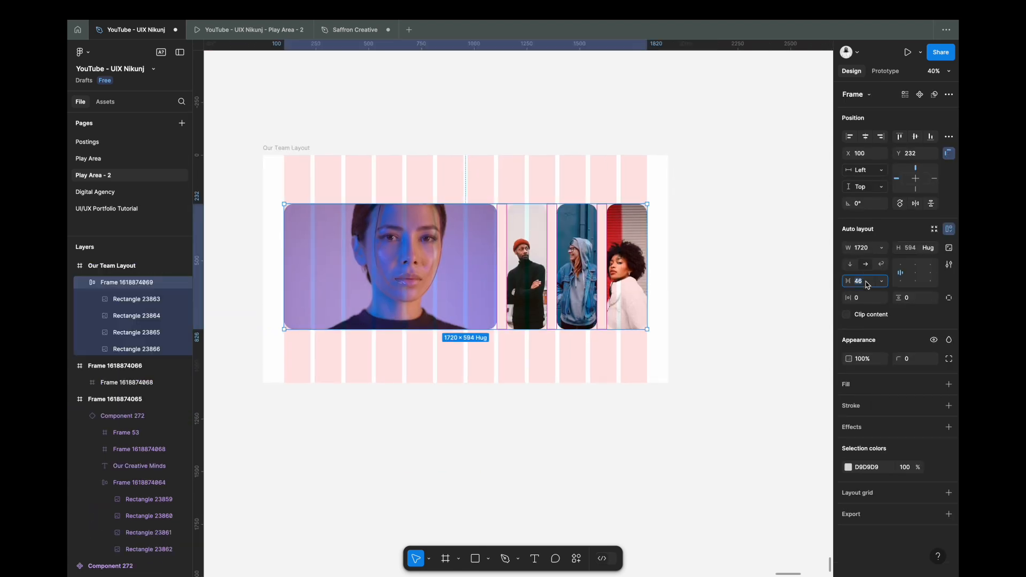
type("37")
key("Return")
left_click(703, 336)
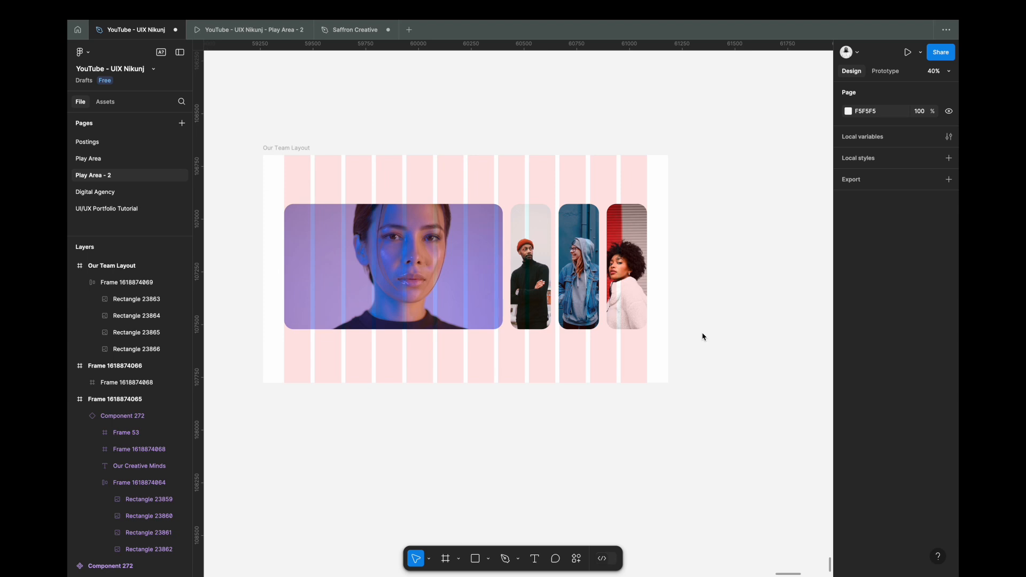
Move the photo row down within the Our Team Layout frame to Y 316.
left_click(510, 285)
left_click_drag(475, 270, 476, 287)
scroll(469, 270, "down", 1)
scroll(466, 266, "up", 3)
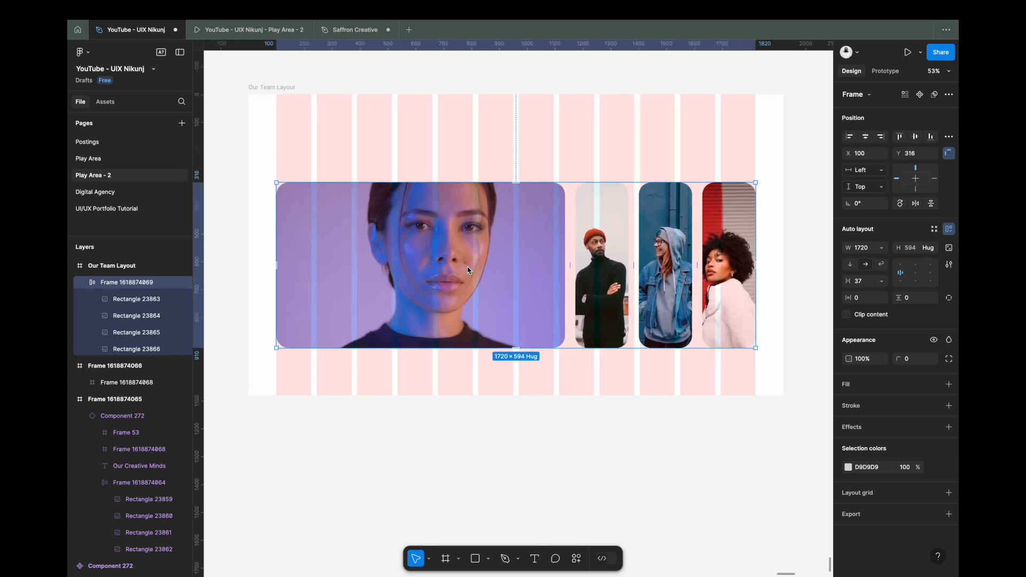
Hide the layout grid of the Our Team Layout frame.
left_click(279, 88)
left_click(934, 488)
left_click(596, 420)
Add the heading text "Our Creative Minds" above the photo row in the Our Team Layout frame.
scroll(596, 419, "down", 1)
scroll(596, 419, "down", 3)
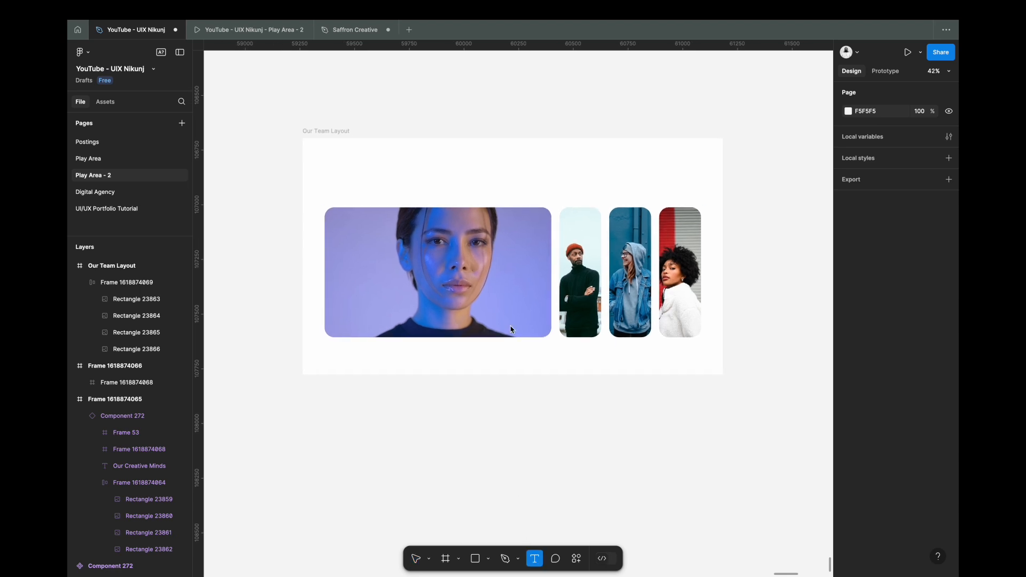
left_click(460, 178)
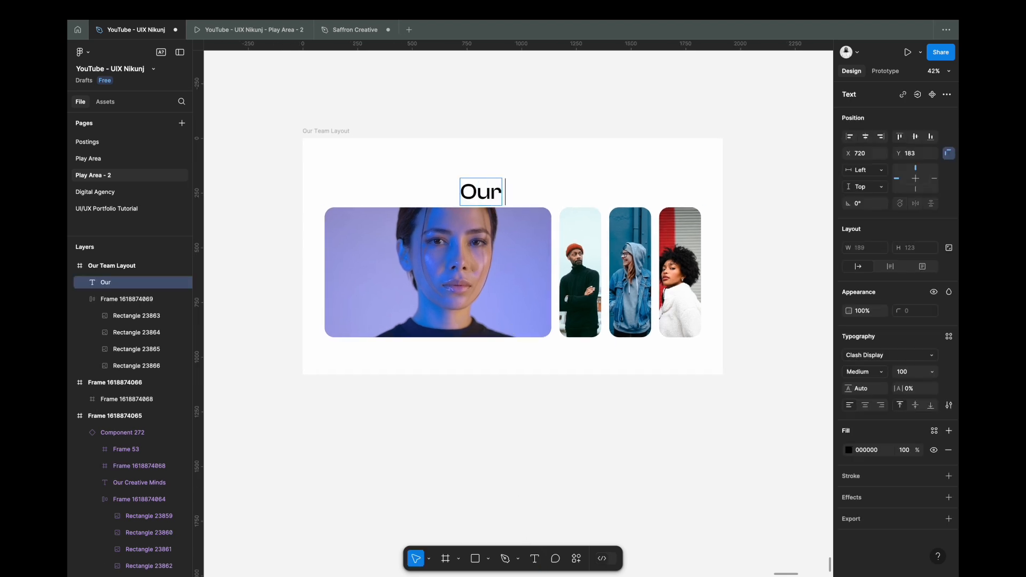
type("Our Creative Minds")
key("Escape")
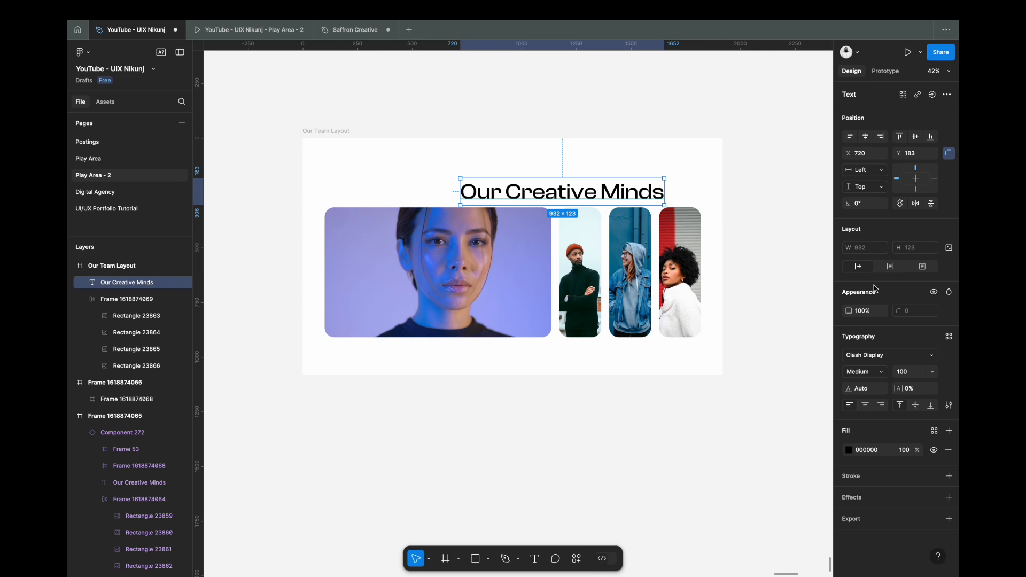
Center the heading horizontally in the Our Team Layout frame and move it up to Y 146, above the photo row.
left_click(866, 137)
left_click_drag(609, 196, 607, 183)
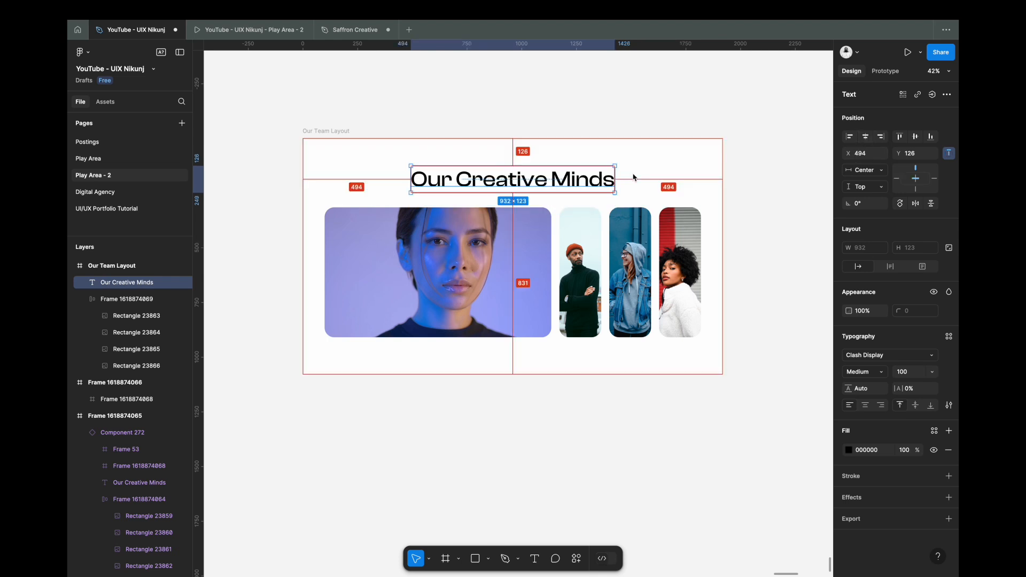
left_click(510, 219)
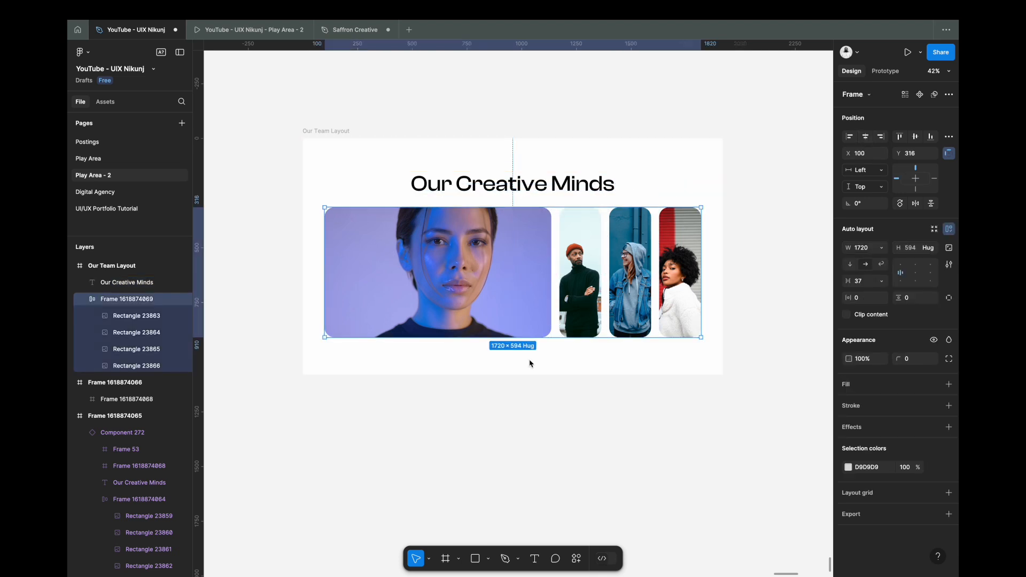
left_click(577, 411)
scroll(577, 412, "left", 1)
scroll(498, 323, "down", 1)
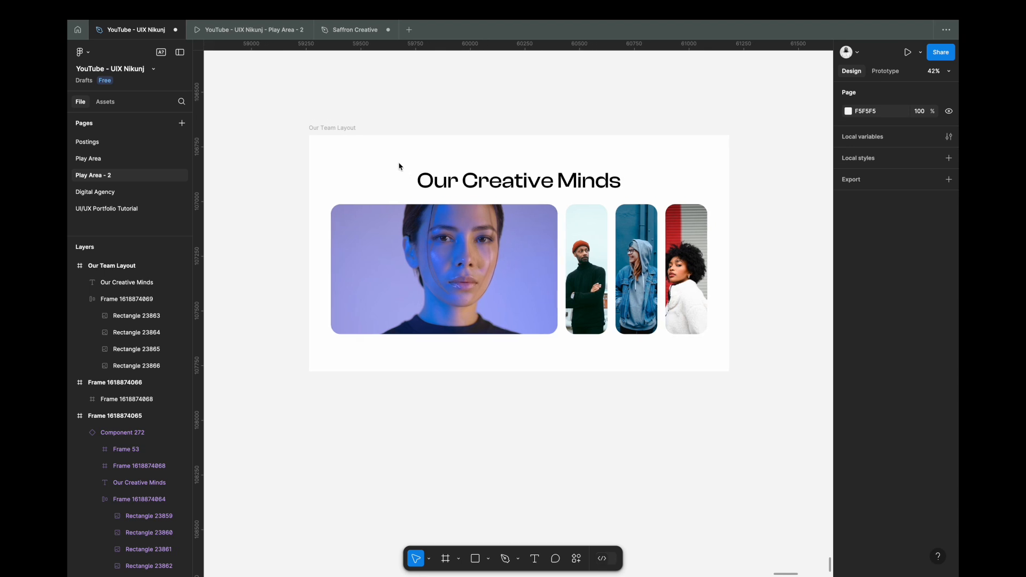
Fill the Our Team Layout frame with a blue sampled from the large photo and make the heading text white.
left_click(332, 127)
key("i")
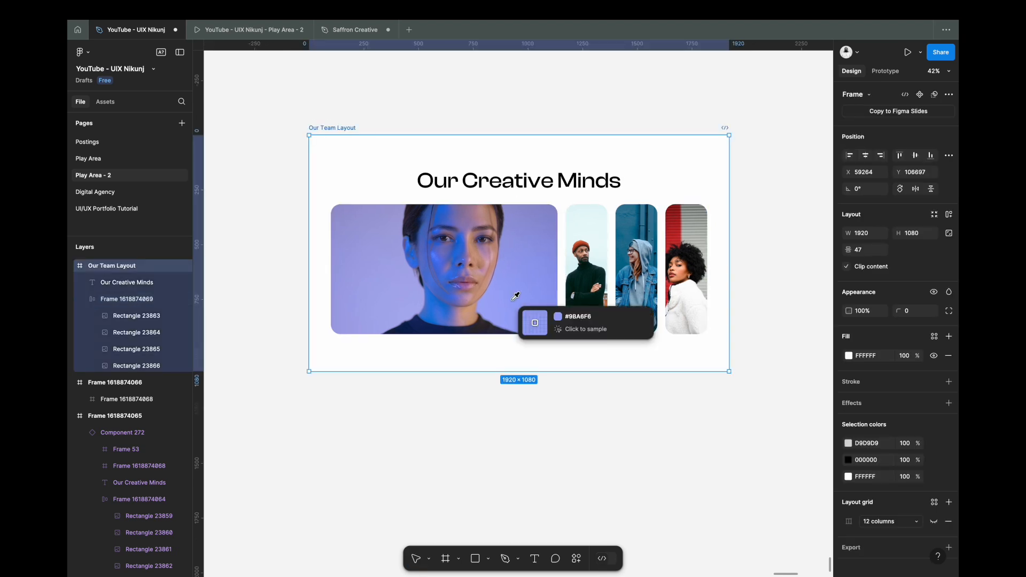
left_click(430, 299)
left_click(524, 445)
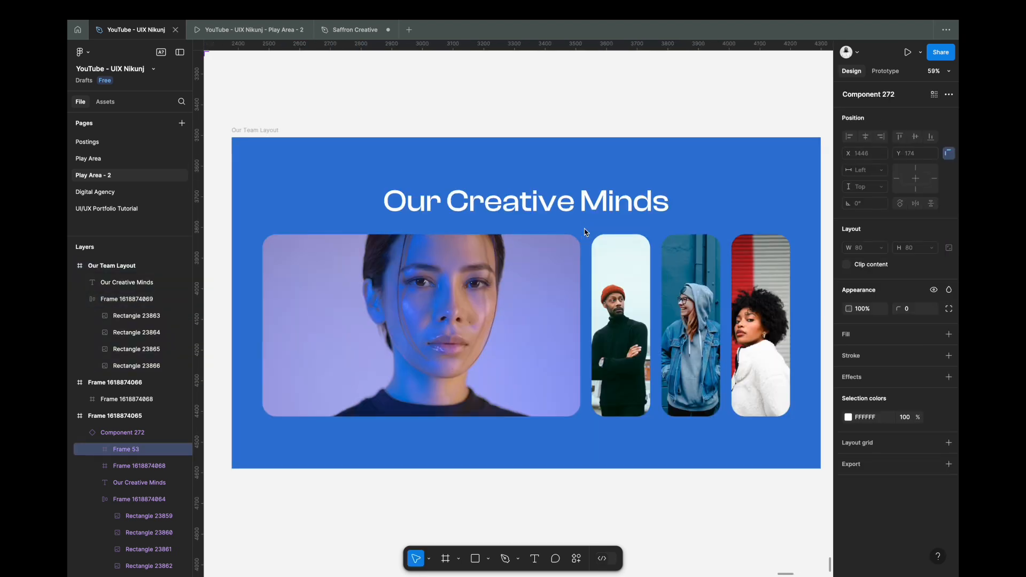
Paste a copy of the white star icon from Component 272 into the Our Team Layout frame, near the end of the heading.
scroll(590, 213, "down", 3)
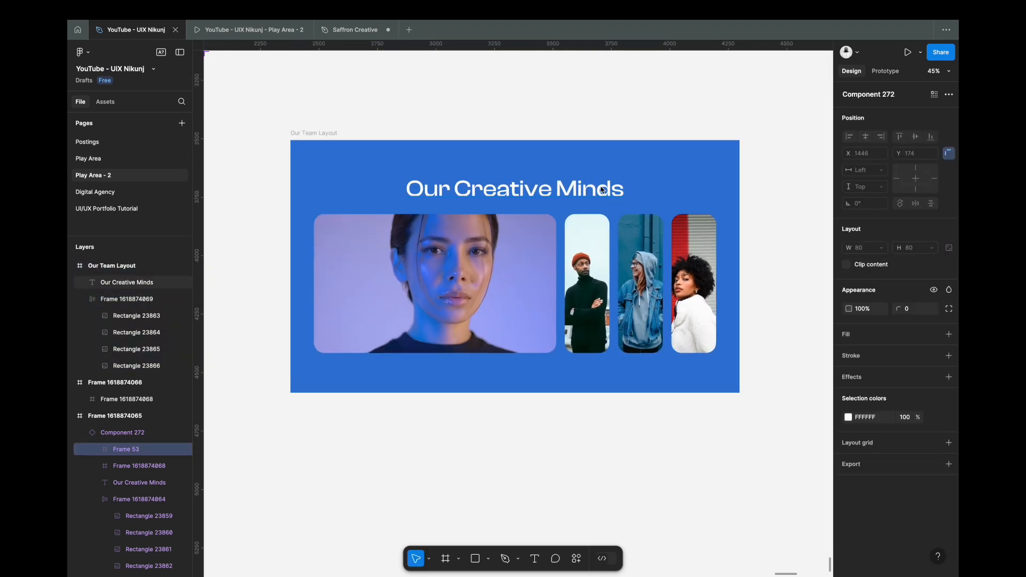
right_click(648, 191)
left_click(672, 211)
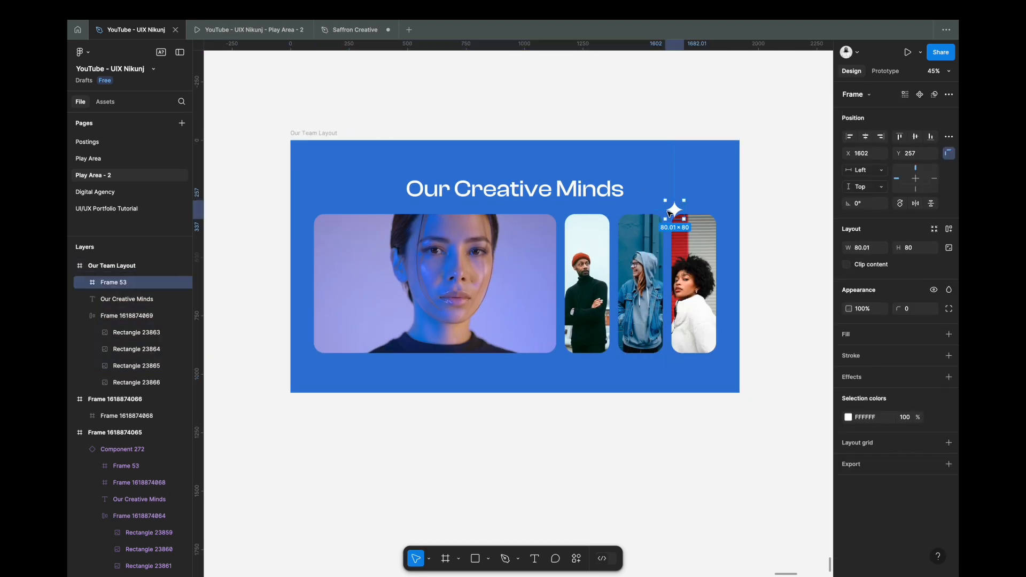
Combine the heading and star icon into a horizontal auto layout with a gap of 20, centered horizontally in the frame.
left_click(602, 190, "shift")
key("shift+a")
type("2")
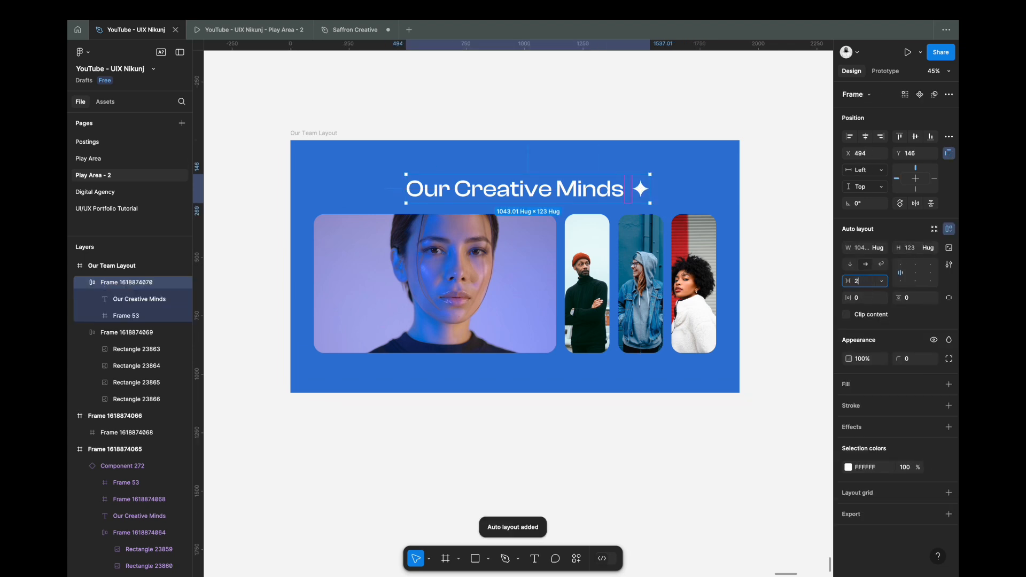
type("0")
key("Tab")
left_click(865, 140)
scroll(622, 233, "down", 1)
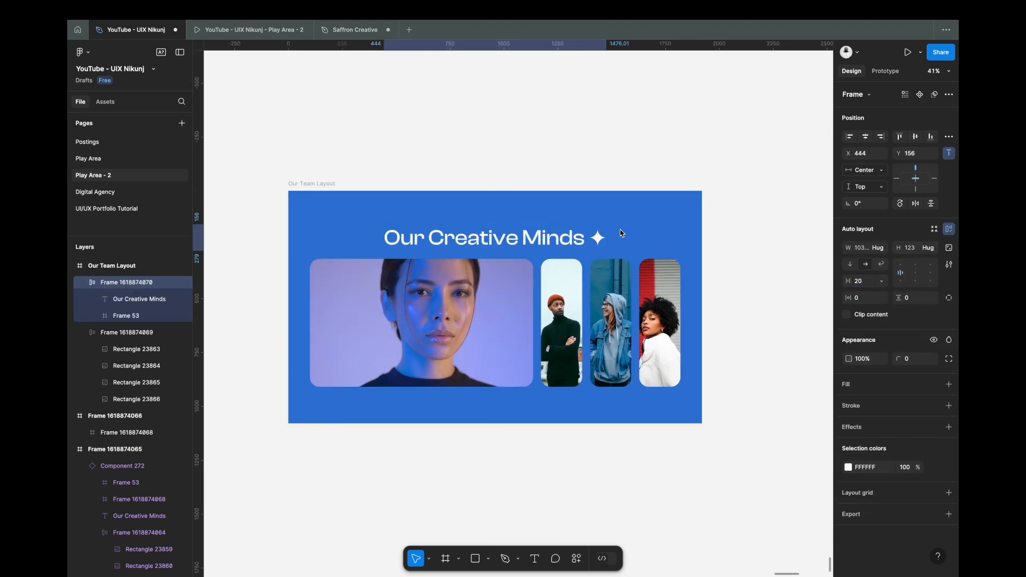
Move the photo row down within the Our Team Layout frame to Y 340.
scroll(618, 232, "up", 3)
left_click(561, 244)
key("Down")
key("Down")
key("Down")
key("Down")
key("Down")
key("Down")
key("Down")
key("Down")
key("Down")
key("Down")
key("Down")
key("Down")
key("Down")
key("Down")
key("Down")
key("Down")
key("Down")
key("Down")
key("Down")
key("Down")
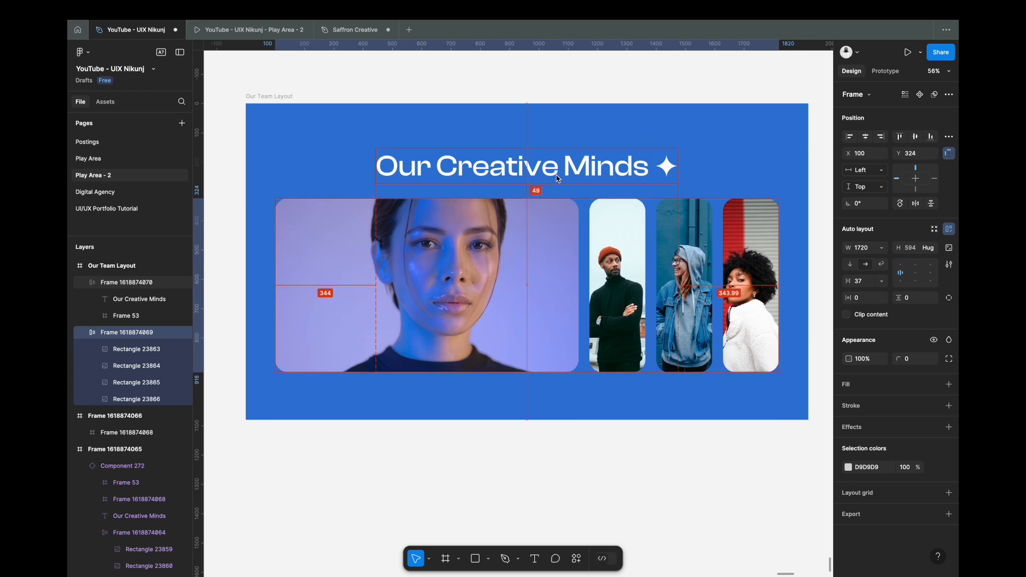
scroll(538, 404, "down", 4)
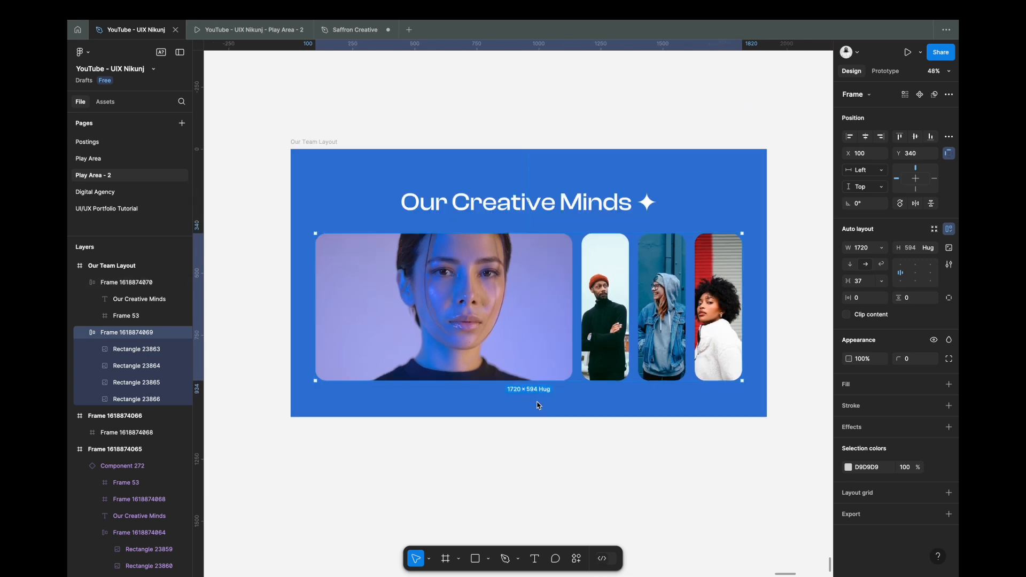
left_click(538, 405)
Add the first team member's name below the large photo in white Clash Display Medium, size 38, with Auto line height.
scroll(538, 405, "down", 1)
scroll(512, 357, "up", 2)
scroll(511, 356, "down", 1)
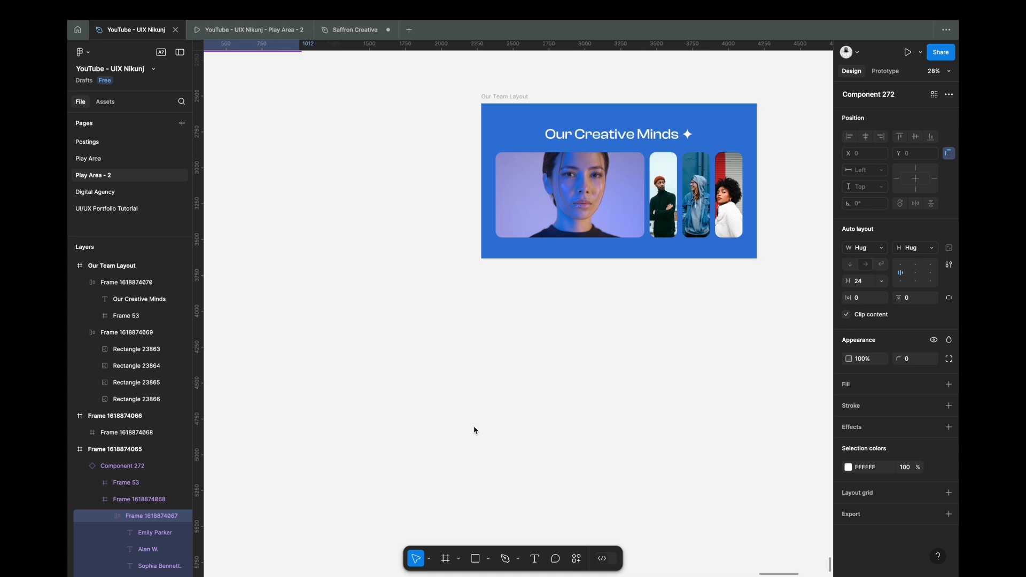
scroll(534, 242, "up", 5)
scroll(534, 428, "down", 5)
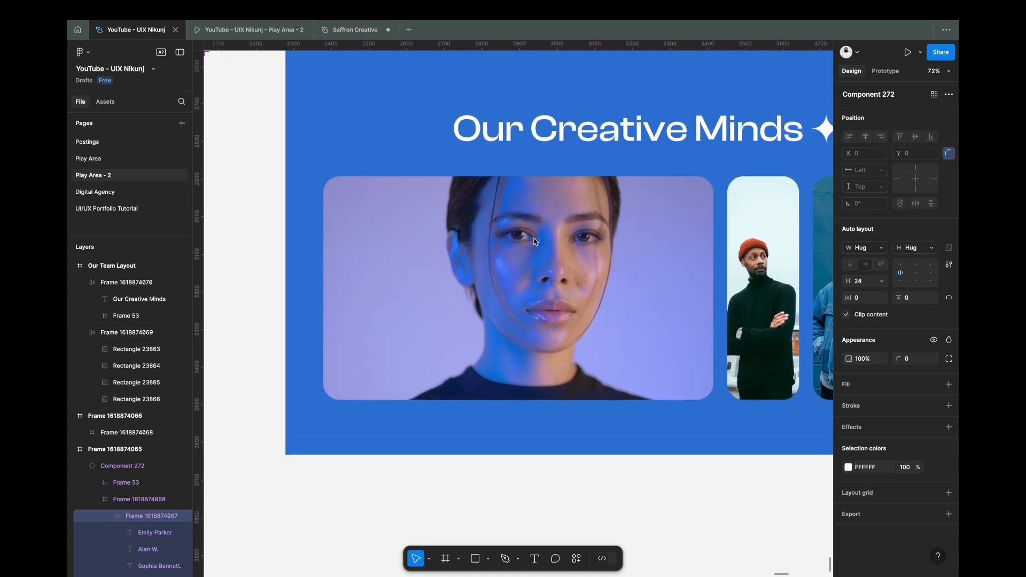
left_click(408, 361)
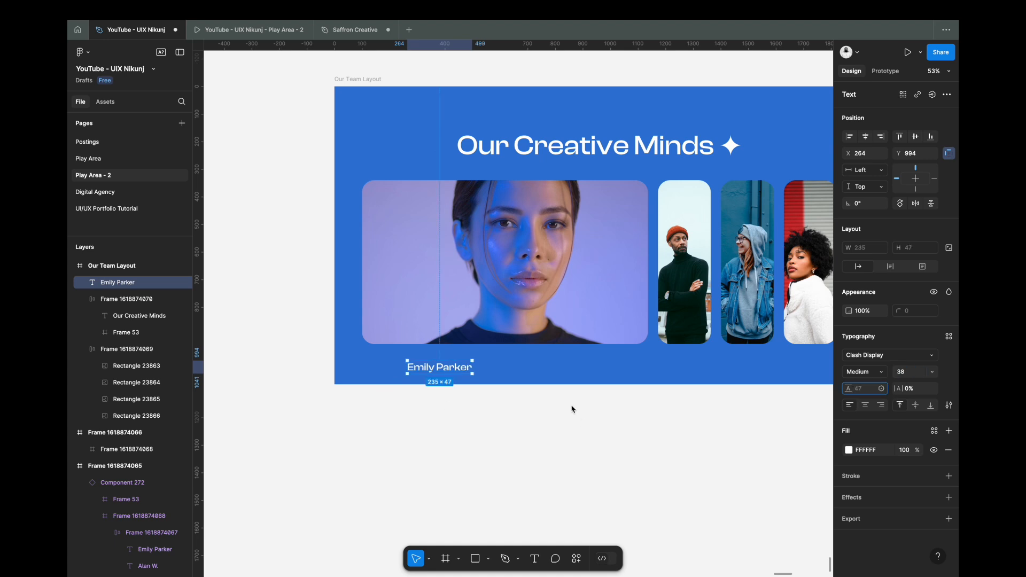
scroll(614, 400, "down", 1)
left_click(498, 402)
Move the team member's name text out of the Our Team Layout frame onto the empty canvas below it.
scroll(447, 337, "up", 3)
double_click(449, 364)
key("Escape")
left_click_drag(446, 351, 465, 453)
scroll(465, 453, "down", 3)
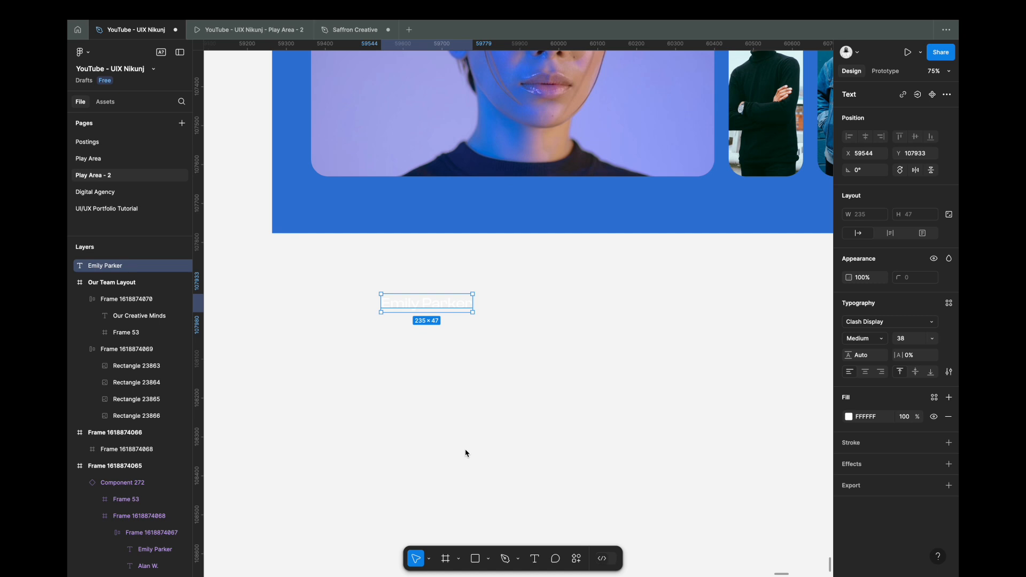
Draw a frame about 645 × 350 around the name text and fill it with black 000000.
key("f")
left_click_drag(348, 266, 599, 401)
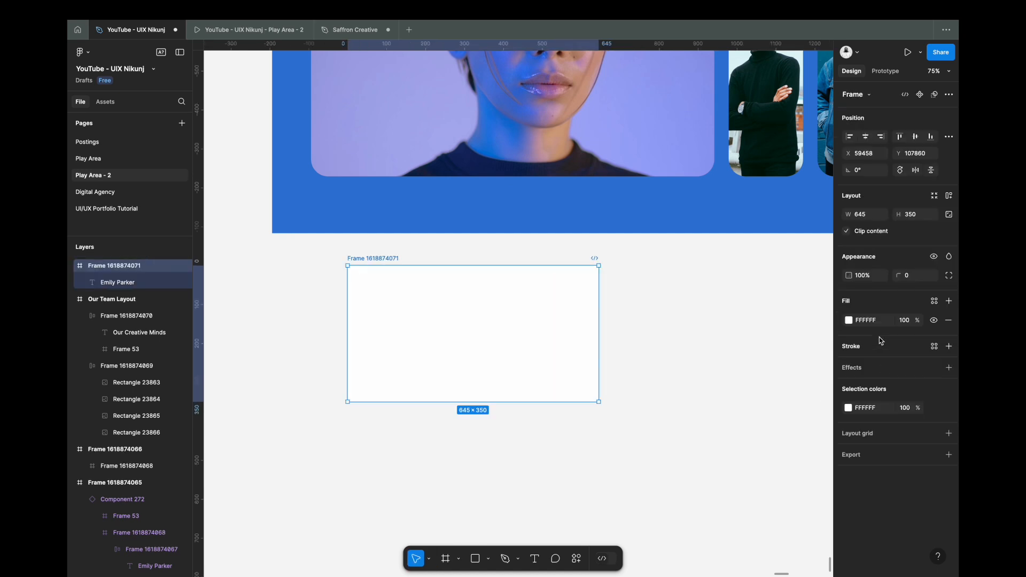
type("000000")
key("Return")
scroll(601, 342, "down", 3)
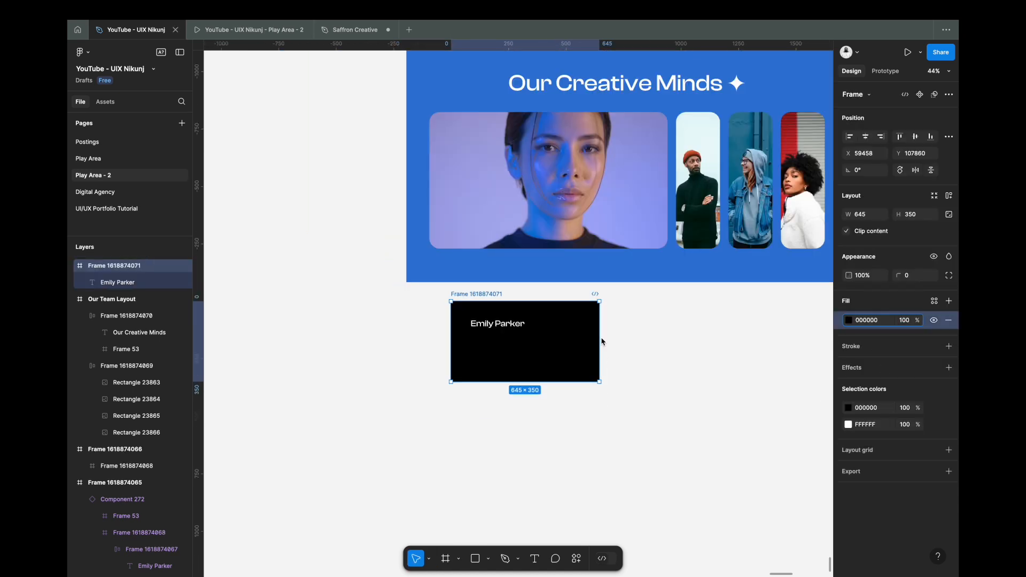
Widen the black frame to about 1306 and shift it slightly down and to the left beneath the Our Team Layout frame.
left_click_drag(599, 341, 751, 353)
scroll(524, 352, "up", 3)
scroll(481, 326, "right", 1)
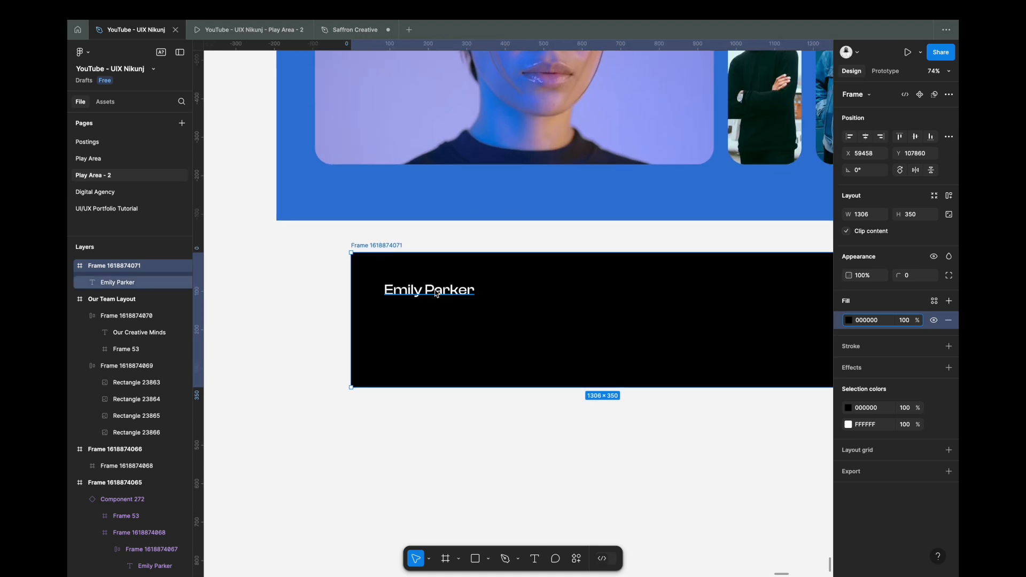
left_click(437, 292)
scroll(437, 292, "up", 1)
scroll(436, 293, "down", 4)
left_click(362, 325)
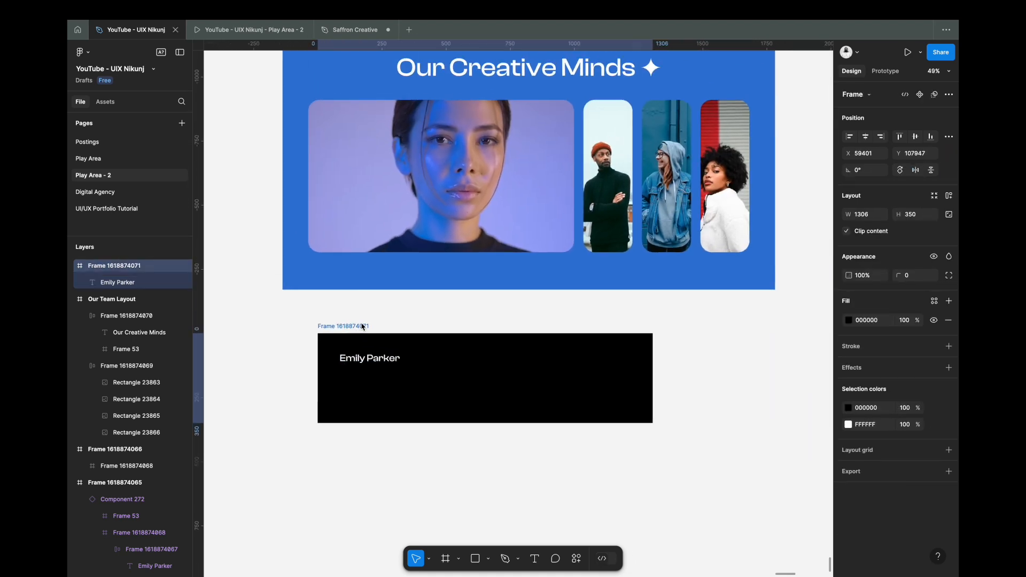
scroll(363, 325, "up", 3)
scroll(361, 325, "down", 2)
left_click(362, 325)
Duplicate the name text alongside, change the copy to the second team member's name, and add a period to the first name.
scroll(364, 326, "up", 4)
key("super+d")
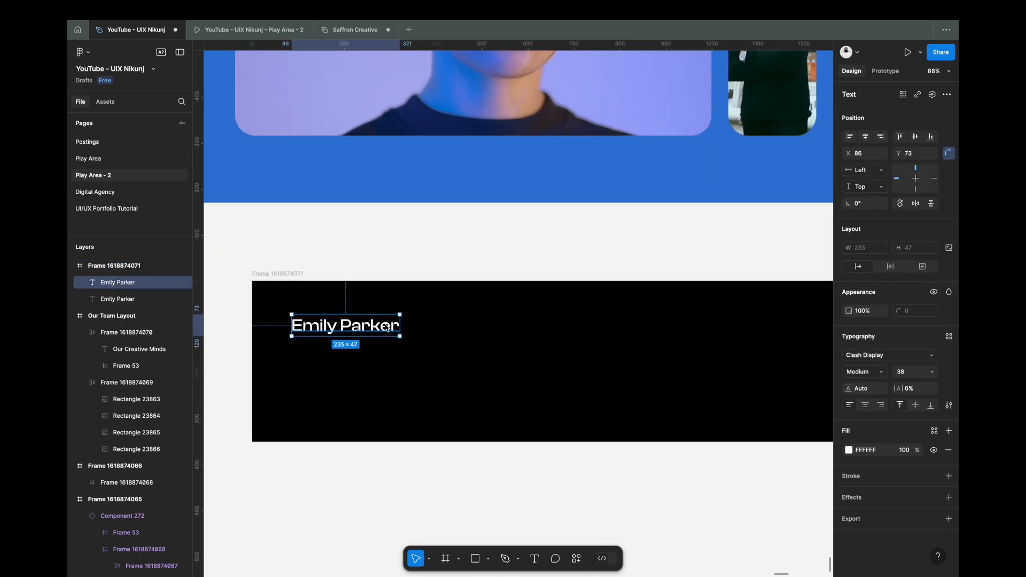
left_click_drag(378, 328, 505, 328)
double_click(505, 328)
type("Alan")
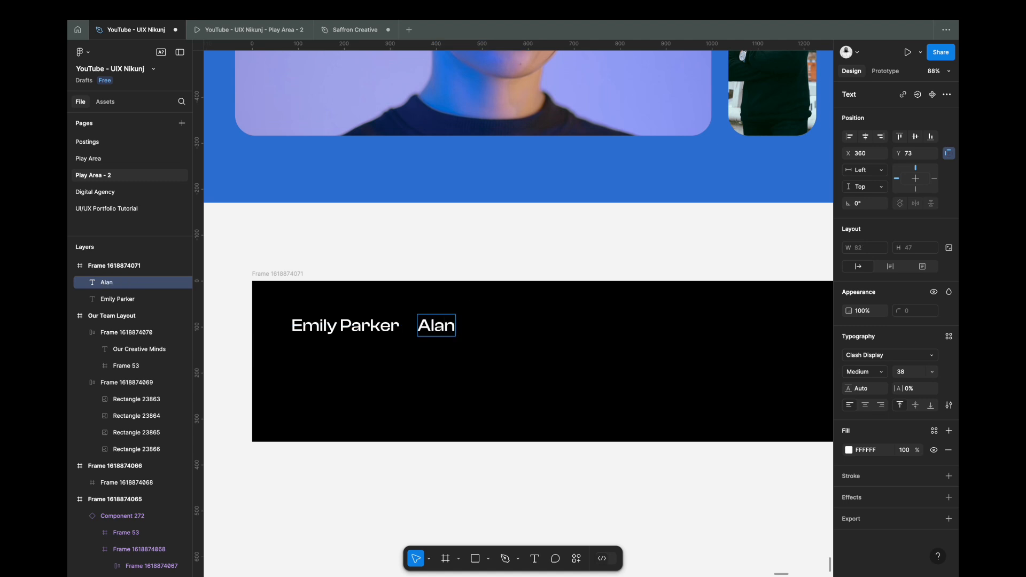
left_click(374, 330)
type(".")
key("Escape")
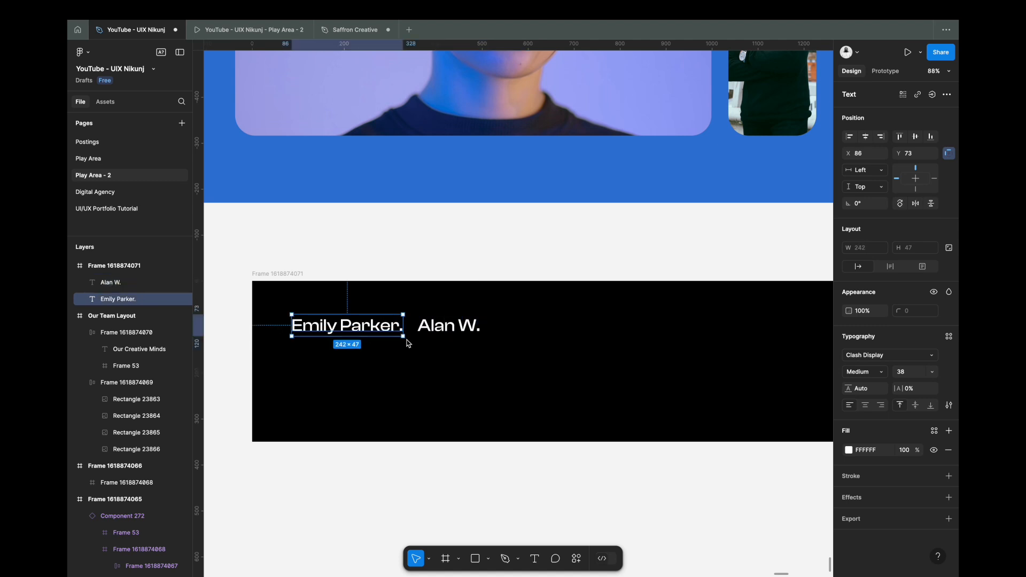
Add the third and fourth team members' names in the same row by duplicating and rewriting the name text.
left_click(449, 326)
key("super+d")
left_click_drag(447, 327, 513, 327)
left_click_drag(512, 327, 523, 326)
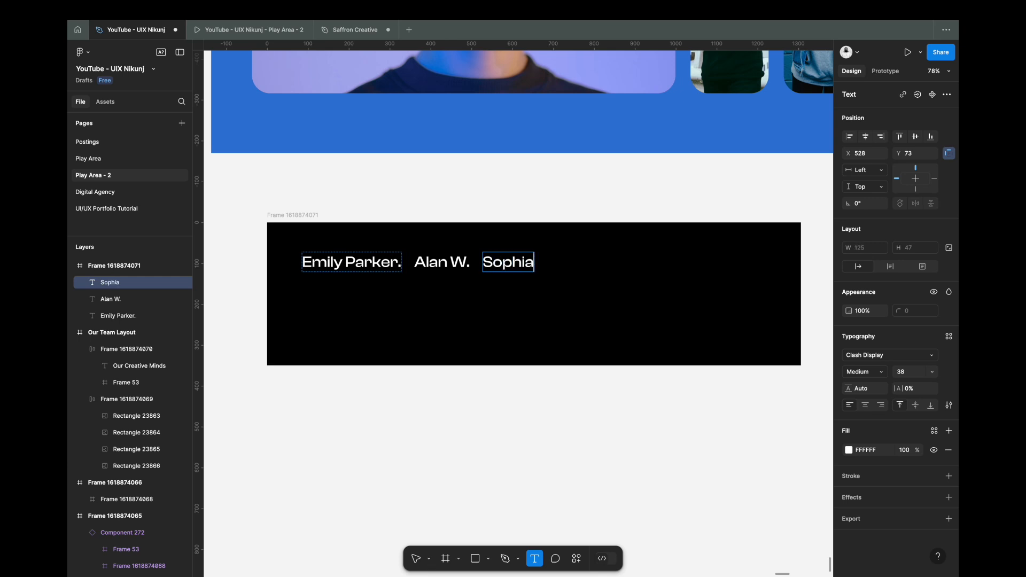
type("t")
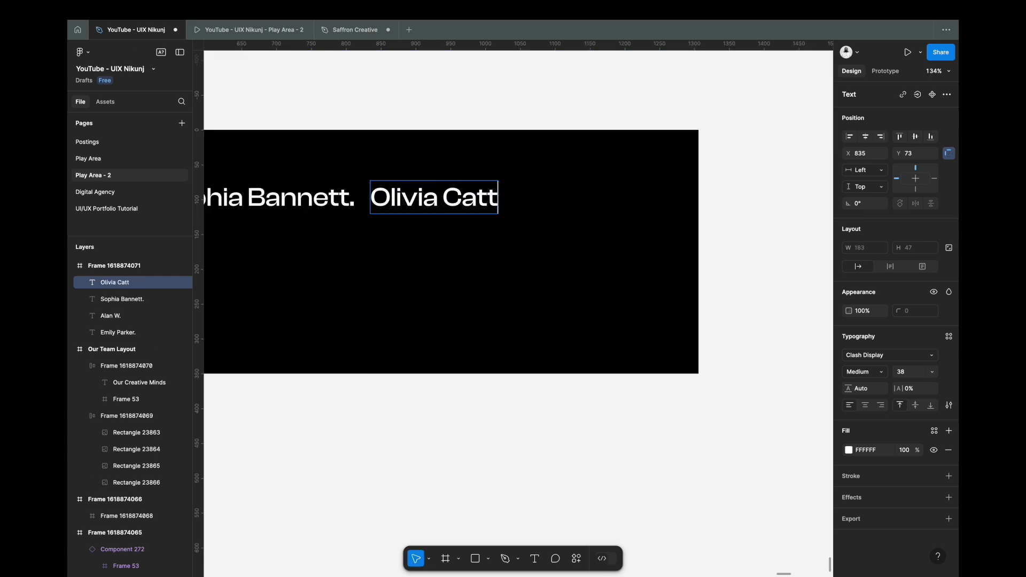
type("Olivia Carter.")
key("Escape")
scroll(449, 208, "down", 3)
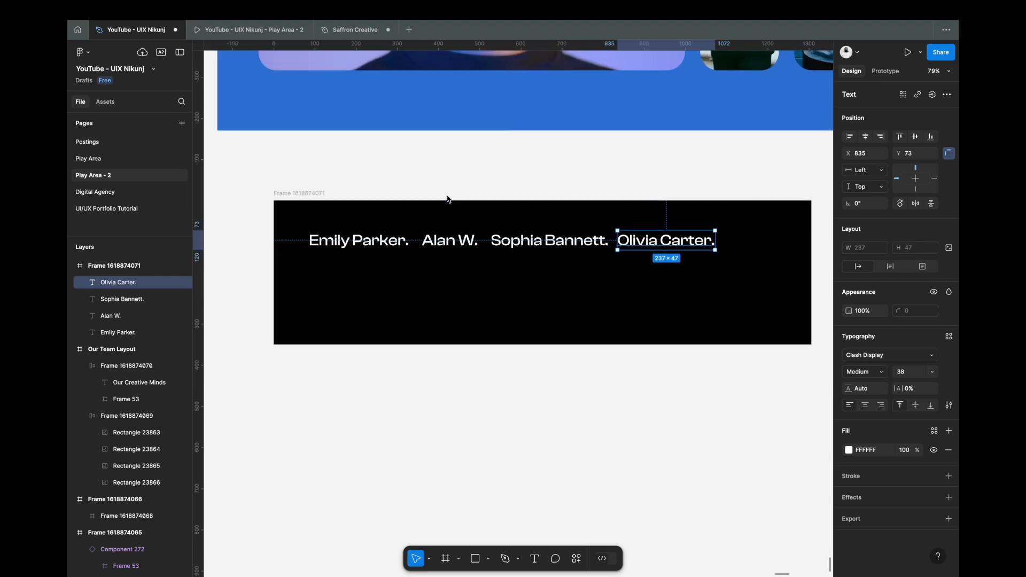
Put the four team member names into a horizontal auto layout with a gap of 24.
left_click(387, 237)
left_click(449, 239, "shift")
left_click(559, 237, "shift")
left_click(654, 244, "shift")
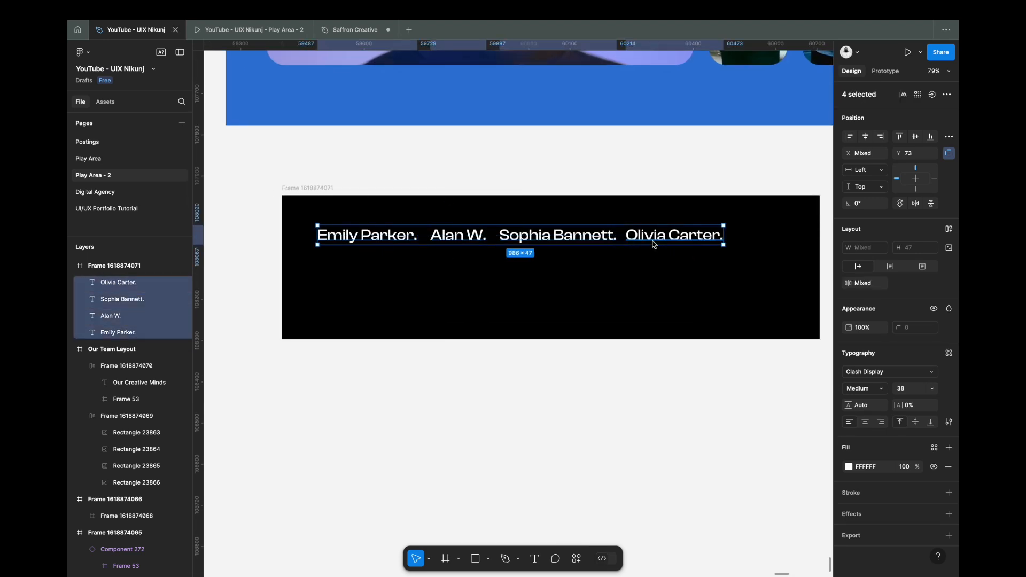
left_click(949, 230)
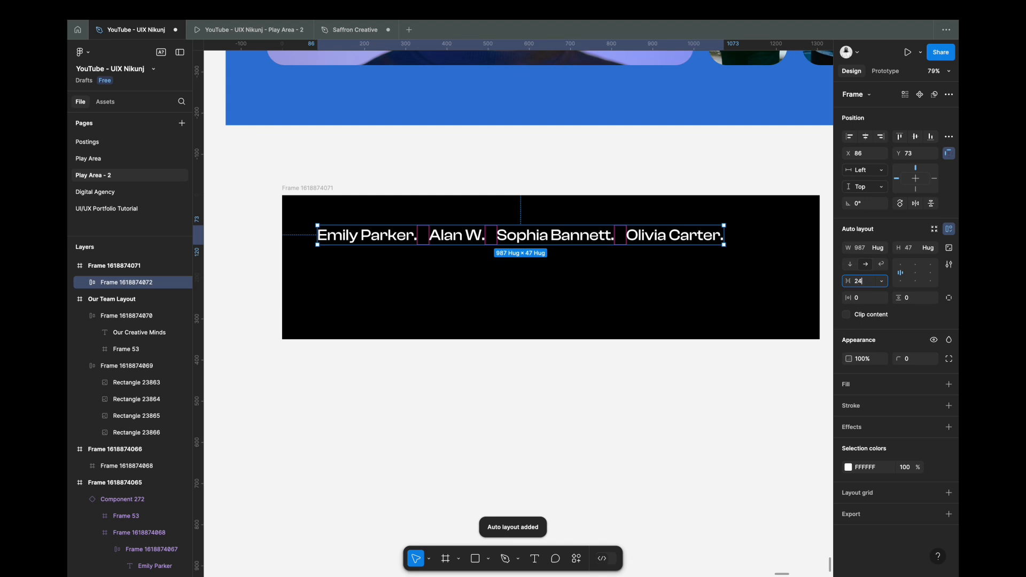
key("Return")
left_click(570, 289)
Wrap the row of names in a plain frame with clipped content, narrowed to 242 wide around the first name.
left_click(528, 243)
right_click(457, 239)
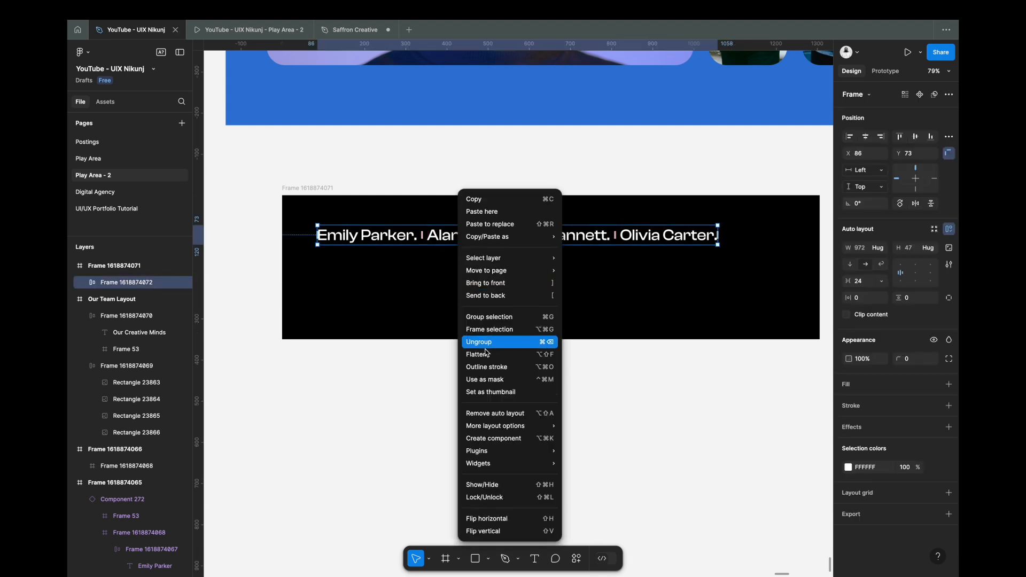
left_click(486, 330)
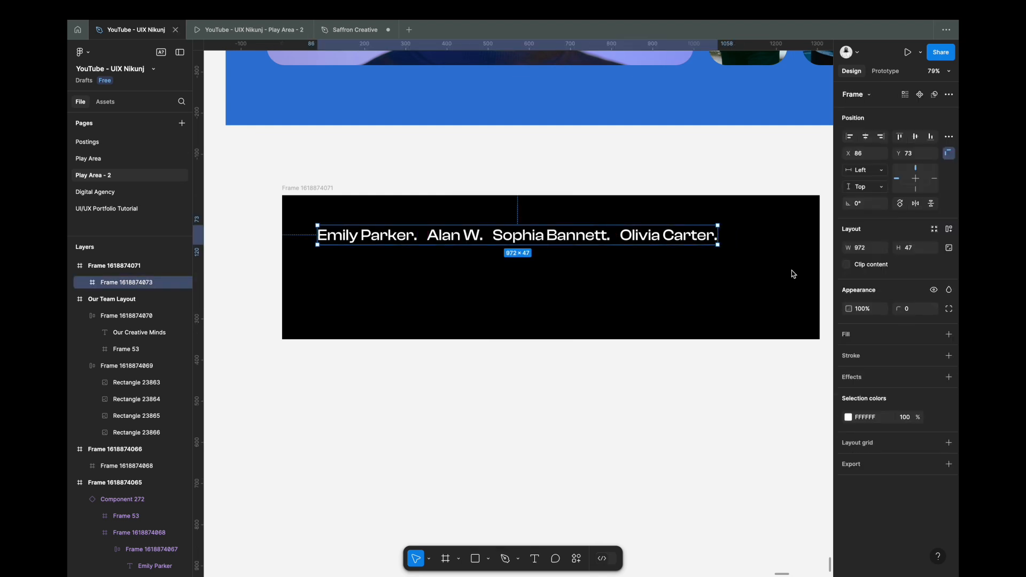
left_click_drag(719, 239, 505, 242)
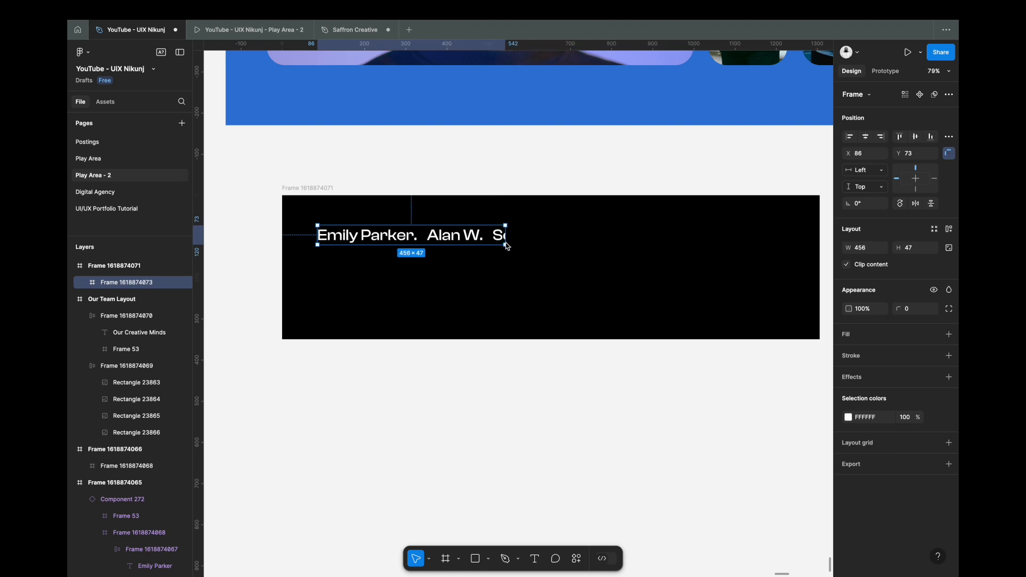
left_click(437, 264)
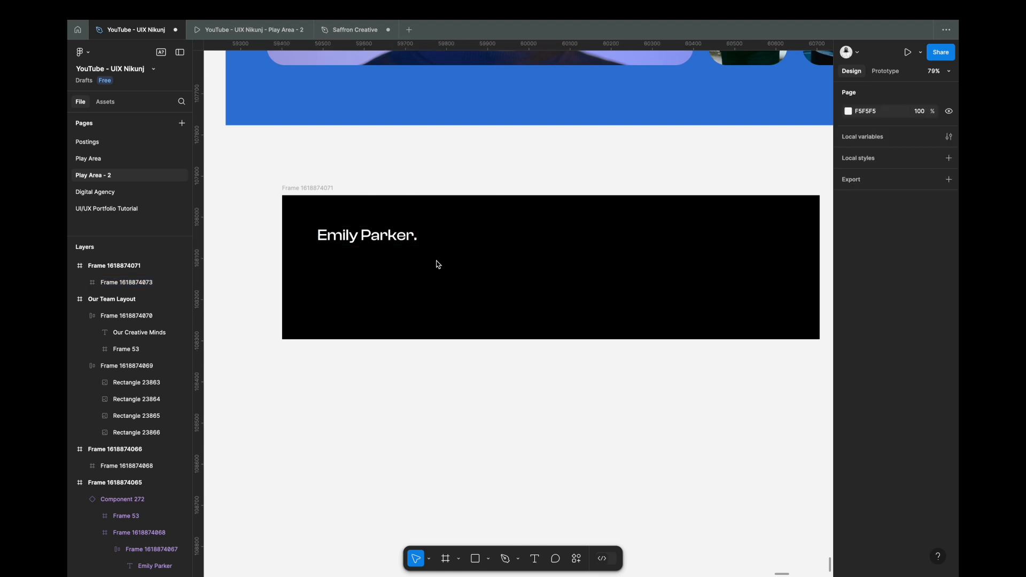
Copy the clipped name frame into the Our Team Layout frame and place it under the large photo at X 100, Y 954.
scroll(433, 263, "up", 1)
scroll(433, 263, "left", 1)
left_click(418, 263)
right_click(419, 263)
left_click(435, 199)
scroll(436, 201, "up", 3)
scroll(436, 201, "left", 1)
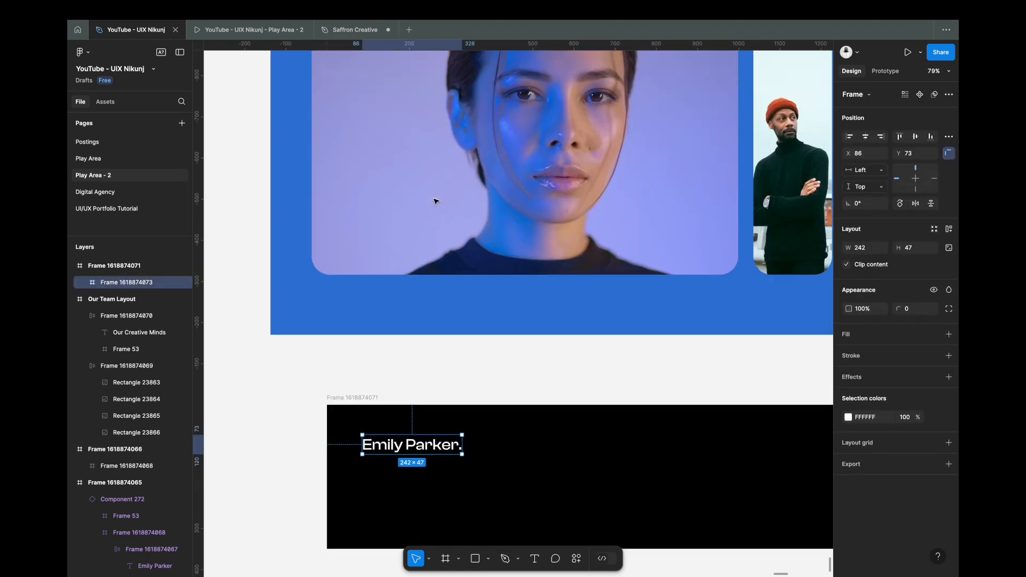
right_click(358, 303)
left_click(385, 208)
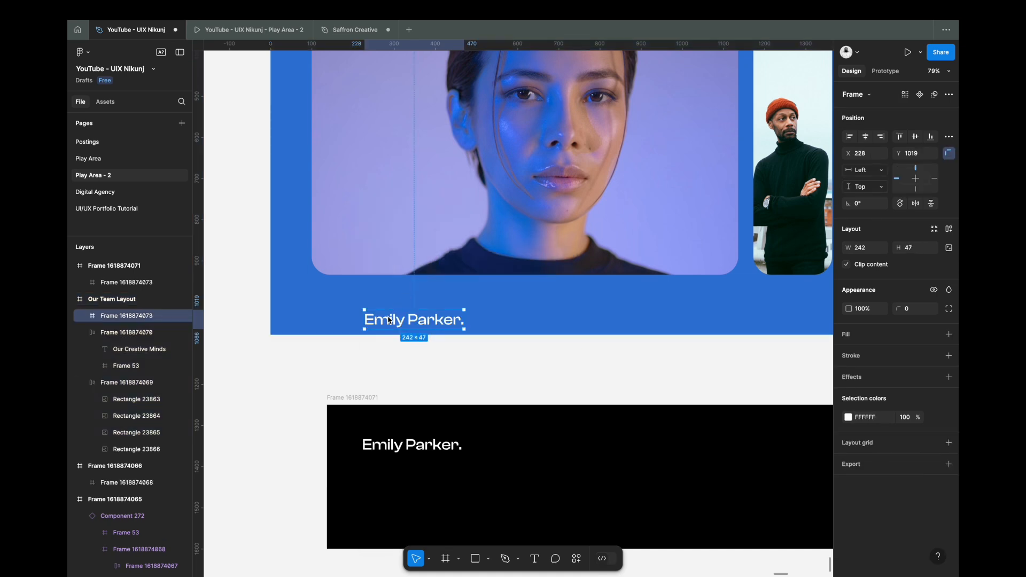
left_click_drag(386, 316, 340, 295)
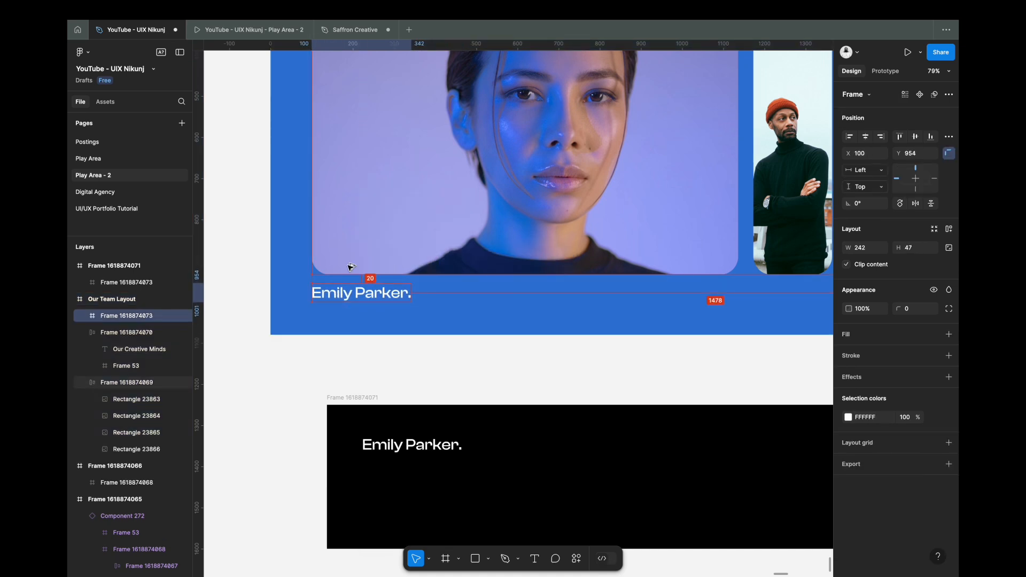
Move the black names frame further down, clear of the Our Team Layout frame.
scroll(351, 267, "down", 4)
left_click_drag(367, 329, 345, 367)
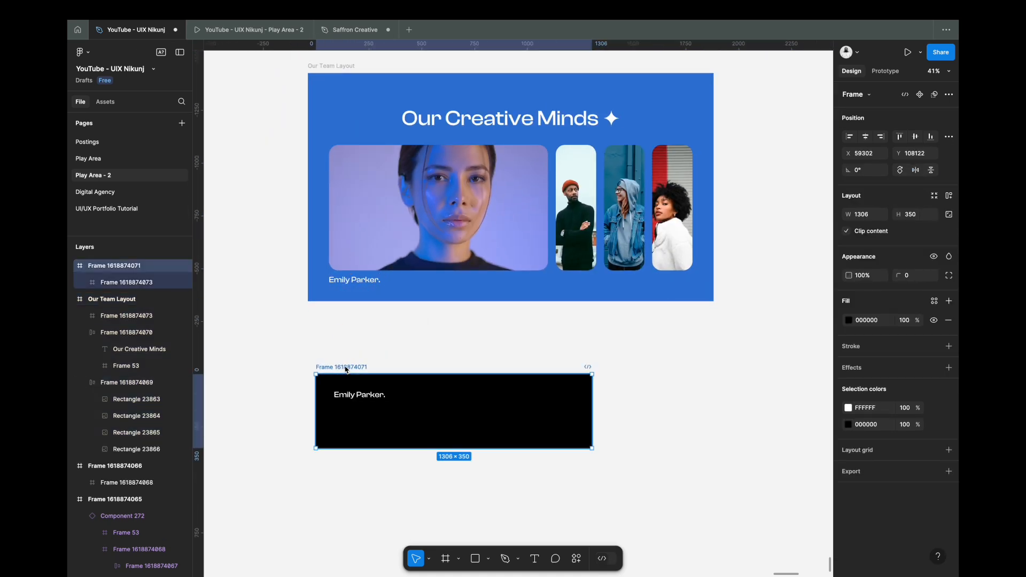
Delete the leftover black names frame below the Our Team Layout frame.
key("Delete")
scroll(345, 367, "down", 2)
scroll(346, 342, "right", 1)
scroll(346, 342, "down", 1)
scroll(346, 310, "right", 1)
Duplicate the blue Our Team Layout frame beside the original.
left_click(301, 129)
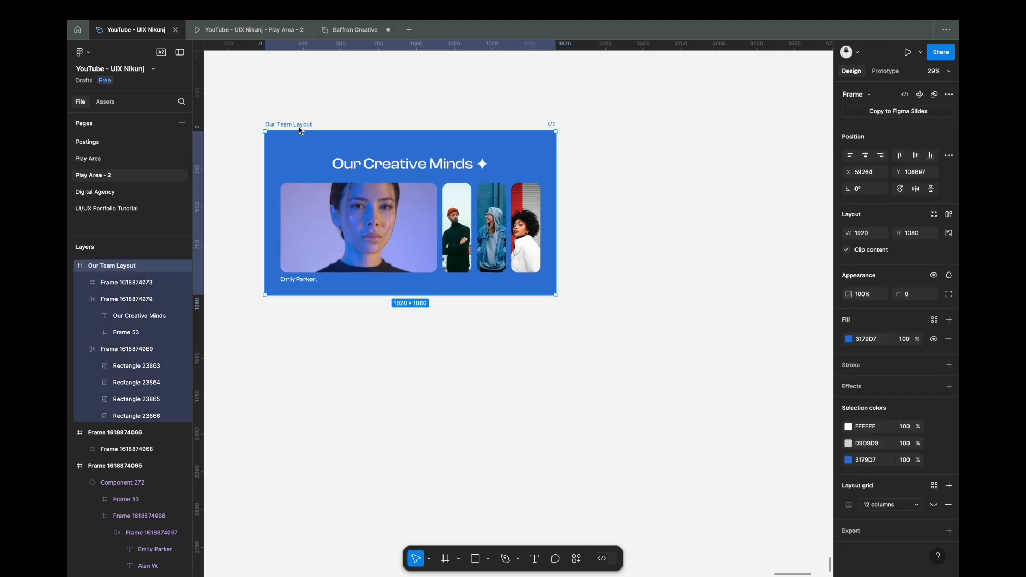
key("super+d")
left_click(536, 321)
Set the second photo in the duplicated layout to fill the container width.
scroll(535, 322, "down", 1)
scroll(535, 321, "up", 1)
scroll(557, 274, "up", 4)
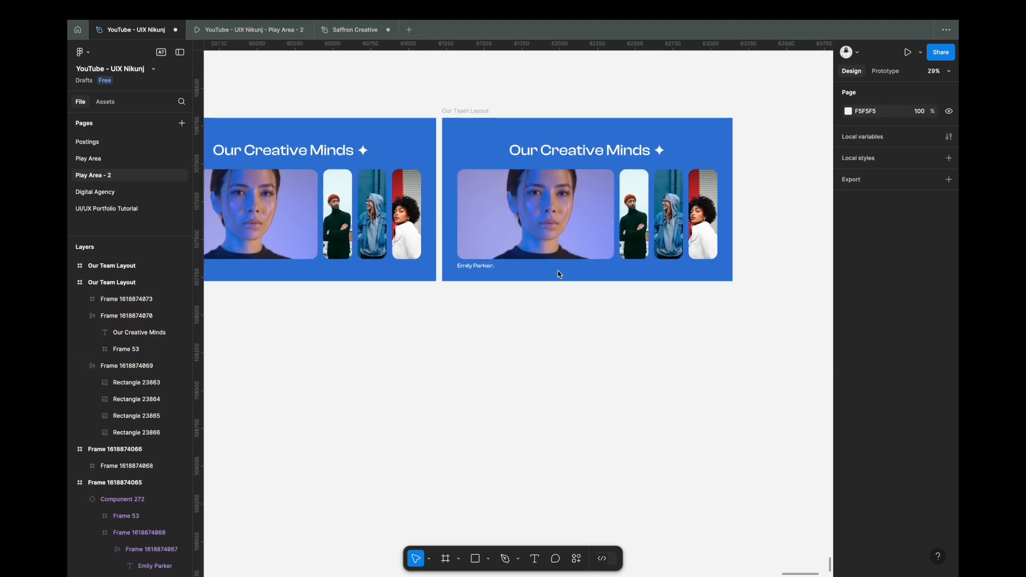
scroll(558, 275, "right", 1)
scroll(558, 275, "up", 1)
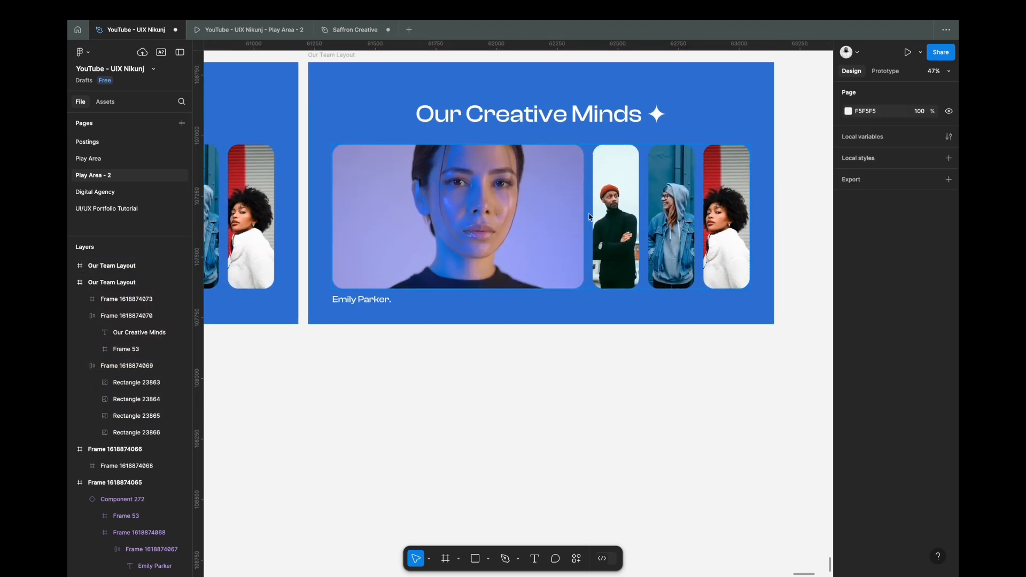
scroll(589, 216, "right", 1)
scroll(589, 216, "down", 1)
left_click(513, 210)
left_click(579, 225)
left_click(527, 219)
left_click(591, 205)
left_click(882, 216)
left_click(878, 230)
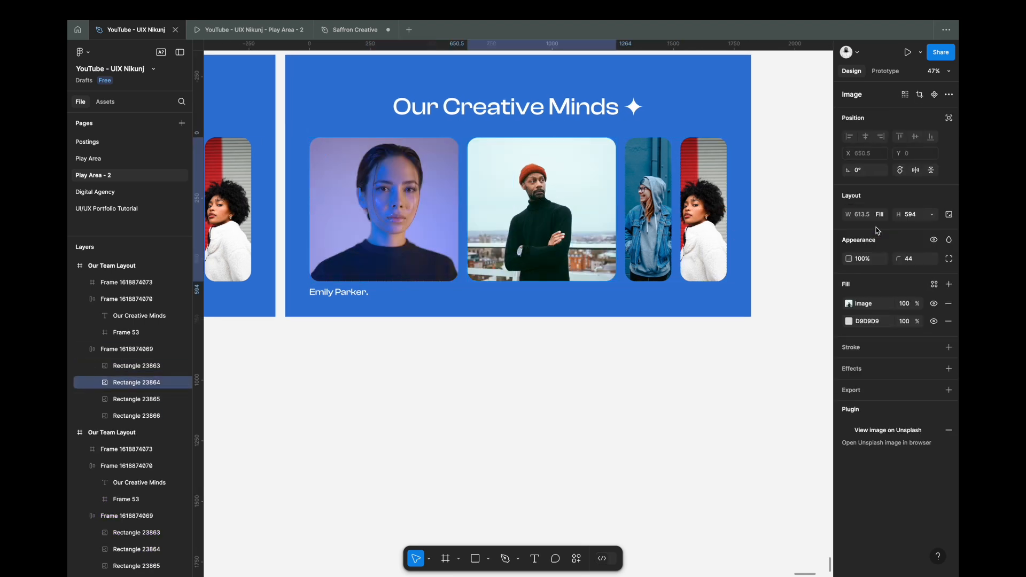
Narrow the first photo in the duplicated layout to a fixed width of 191.
double_click(404, 195)
left_click(827, 299)
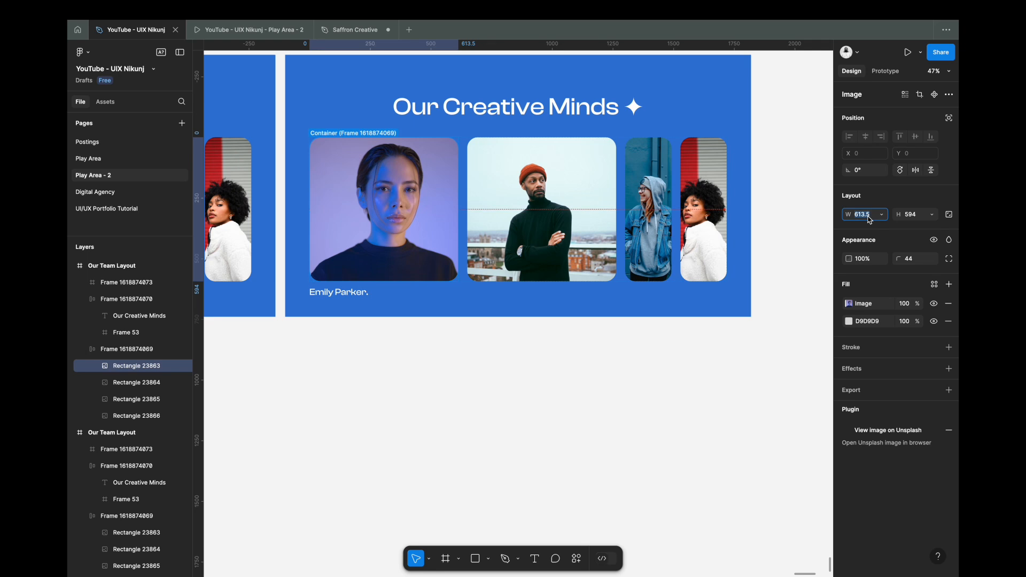
key("Tab")
left_click(412, 339)
scroll(412, 339, "left", 1)
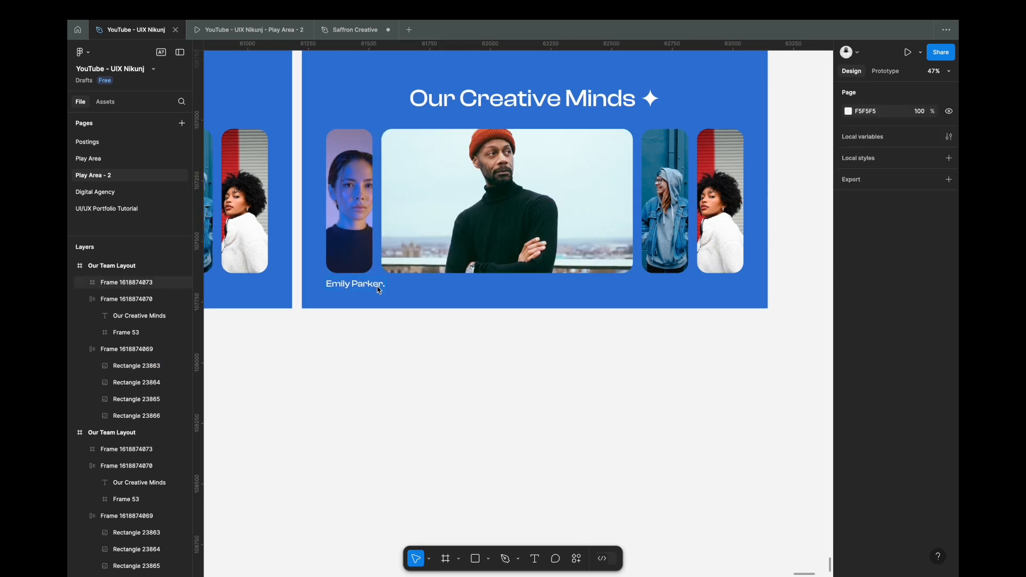
Move the clipped name frame under the expanded second photo, at X 330, Y 954.
left_click(375, 287)
scroll(376, 286, "up", 3)
scroll(373, 288, "up", 2)
key("shift+Right")
key("shift+Right")
key("shift+Right")
key("shift+Right")
key("shift+Right")
key("shift+Right")
key("shift+Right")
key("shift+Right")
key("shift+Right")
key("shift+Right")
key("shift+Right")
key("shift+Right")
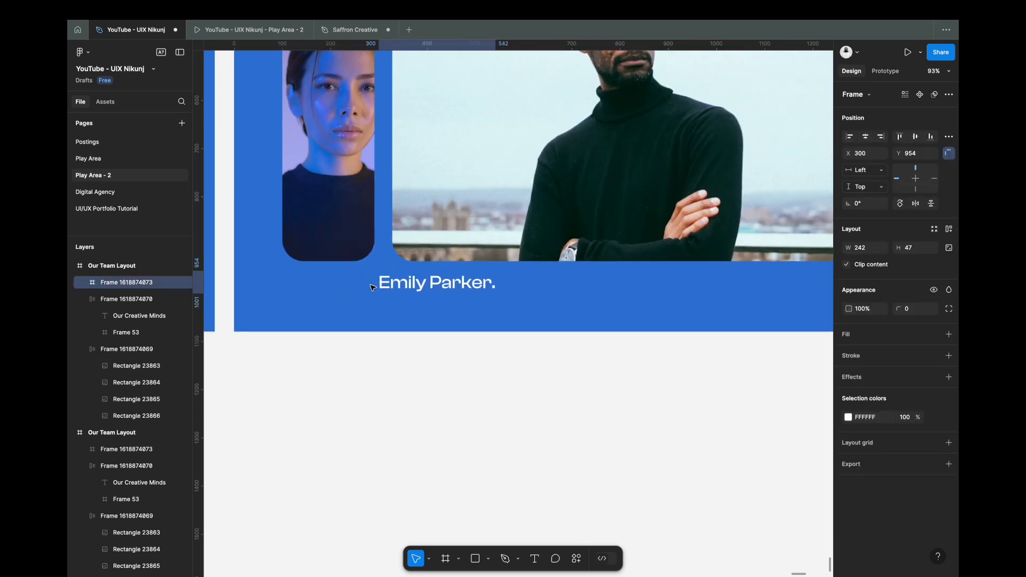
Slide the row of names inside the clipped frame to X -261 to bring the second member's name into view.
key("shift+a")
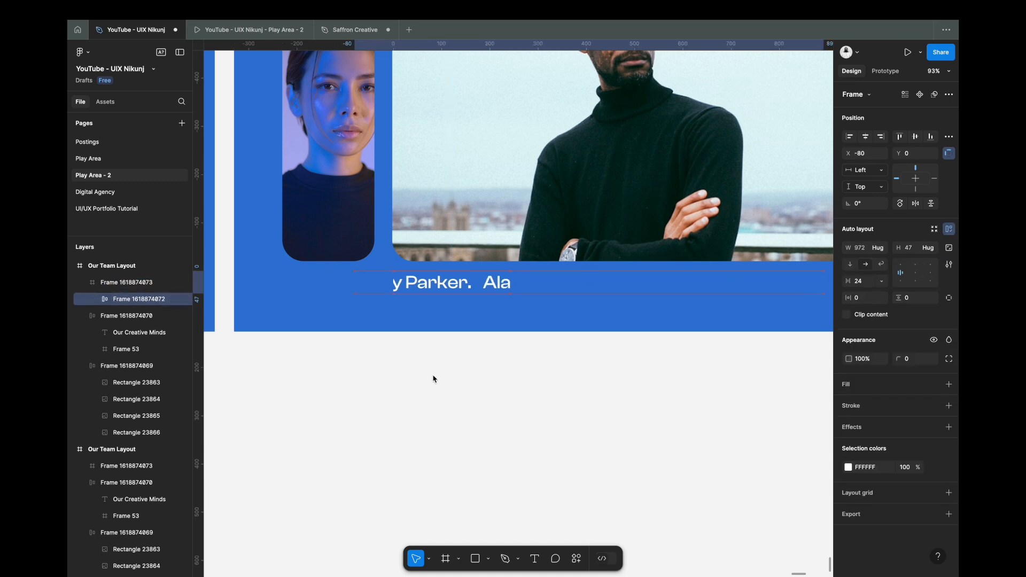
key("shift+Left")
key("shift+Left")
key("shift+Left")
key("shift+Left")
key("shift+Left")
key("shift+Left")
key("shift+Left")
key("shift+Left")
key("shift+Left")
key("shift+Left")
key("shift+Left")
key("shift+Left")
key("shift+Left")
key("shift+Left")
key("shift+Left")
key("shift+Left")
key("shift+Left")
key("shift+Left")
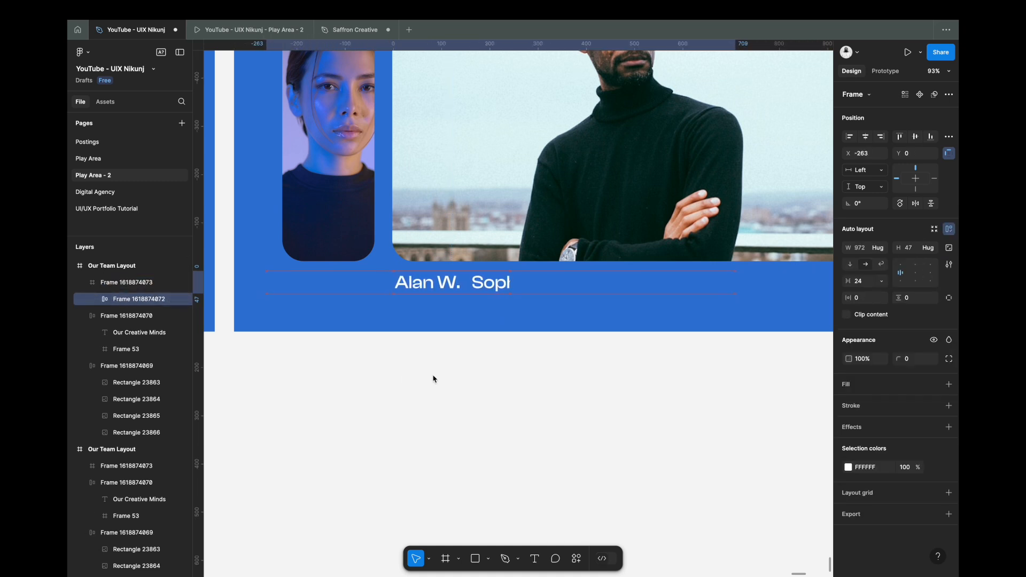
left_click(506, 286)
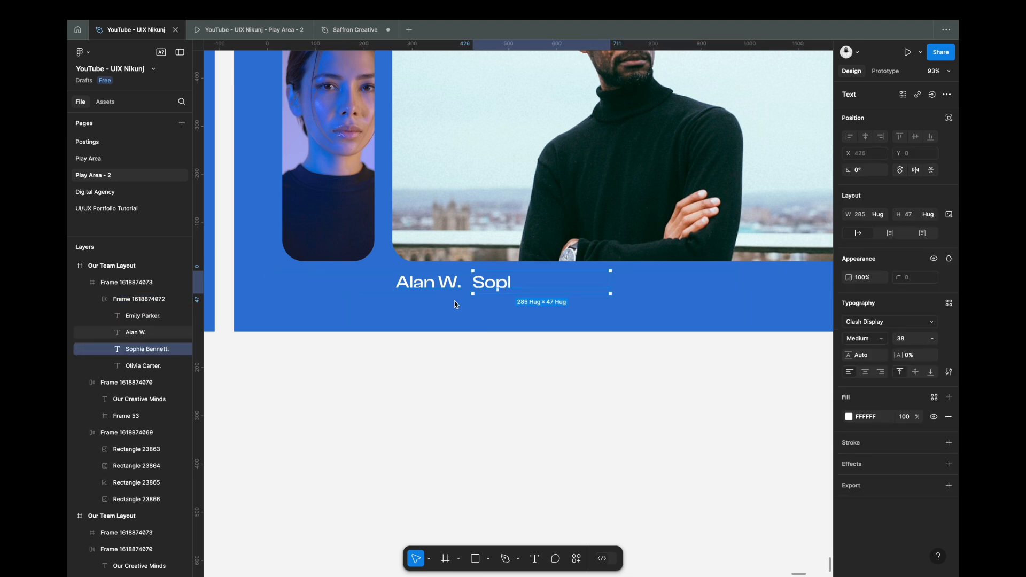
key("Escape")
left_click_drag(738, 280, 546, 285)
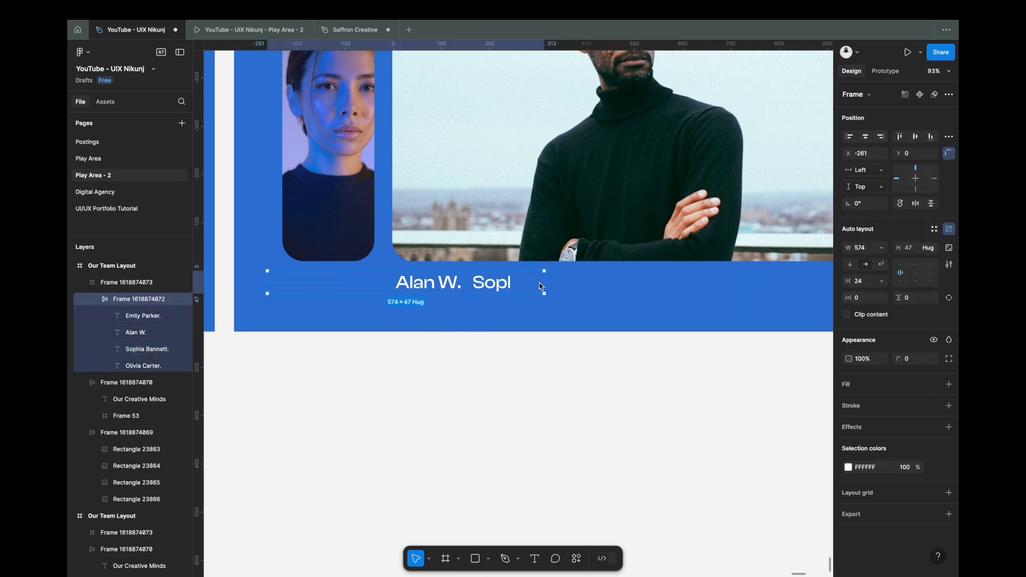
key("super+z")
Narrow the clipped name frame to 141 wide around the second member's name.
left_click(145, 285)
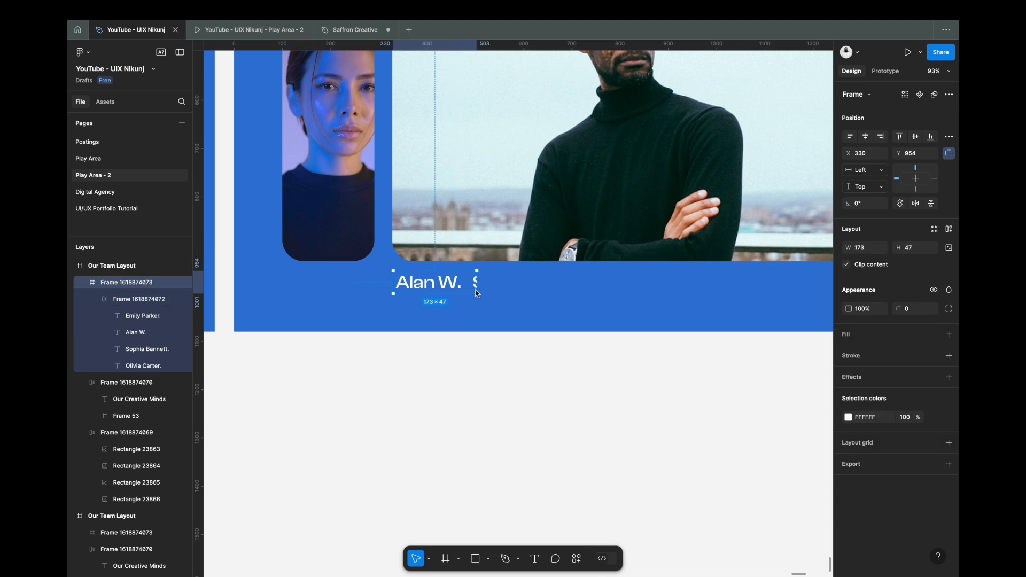
left_click(494, 367)
Set the fill of the second Our Team Layout frame to dark green 001F17.
scroll(495, 367, "down", 5)
scroll(495, 367, "down", 1)
left_click(378, 101)
left_click_drag(430, 159, 485, 278)
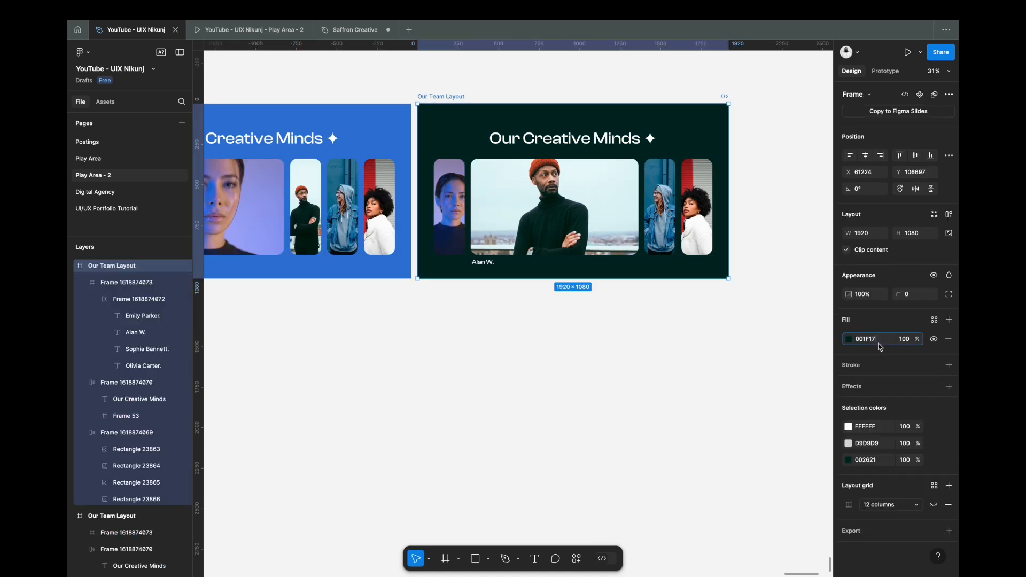
key("Tab")
left_click(641, 305)
Duplicate the dark green Our Team Layout frame beside itself.
scroll(642, 304, "right", 2)
left_click(387, 106)
scroll(559, 152, "up", 3)
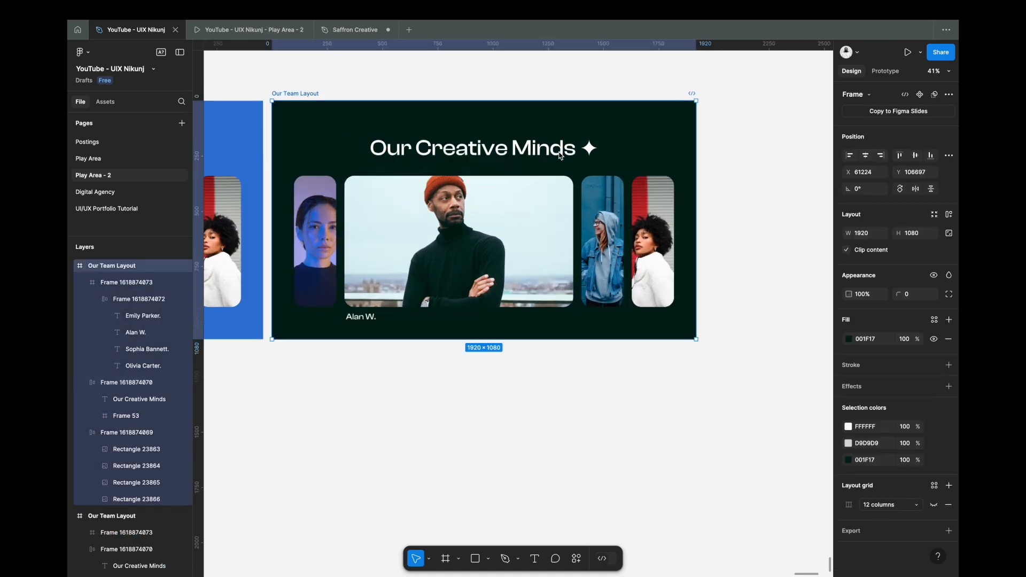
scroll(559, 152, "up", 3)
double_click(604, 146)
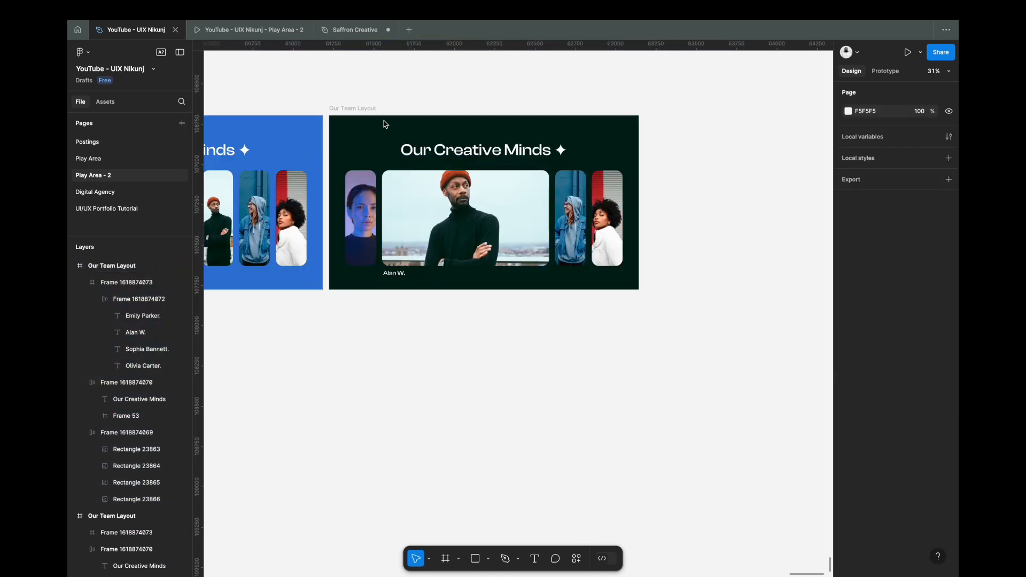
left_click(369, 110)
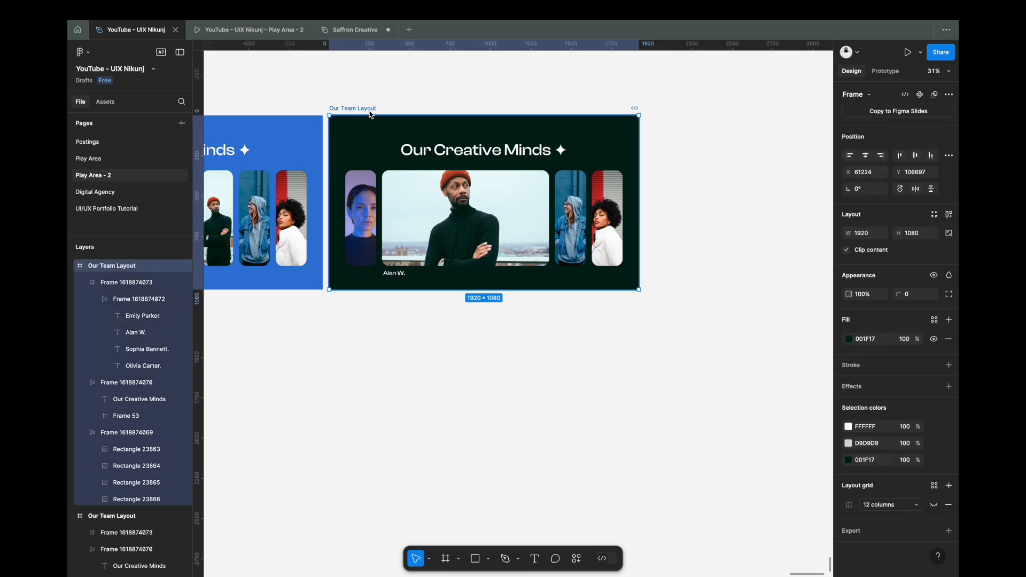
key("ctrl+d")
Set the third photo, the woman in the grey hood, to fill the container width in the new copy.
scroll(435, 234, "down", 3)
scroll(548, 201, "up", 4)
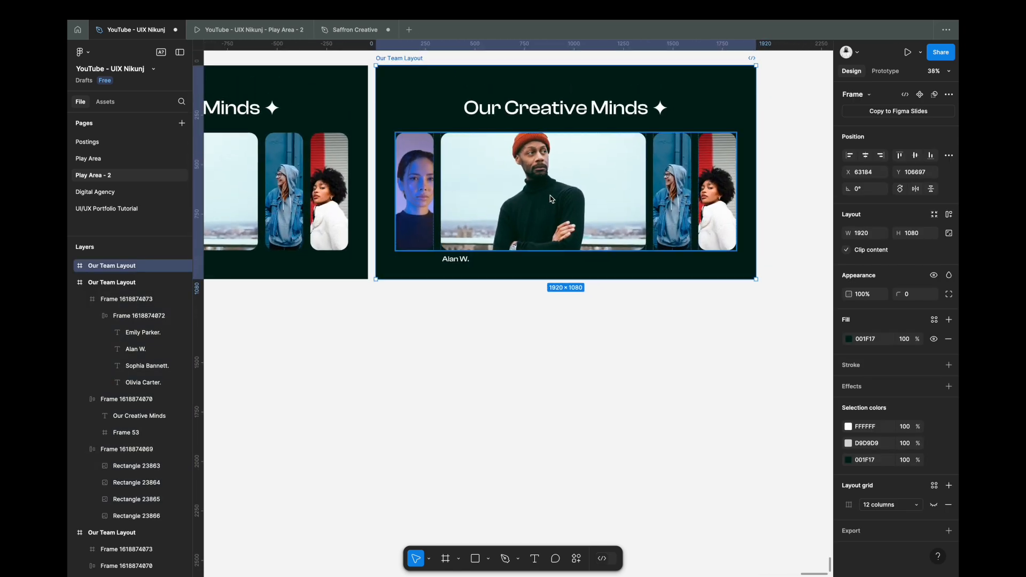
left_click(551, 198)
left_click(675, 187)
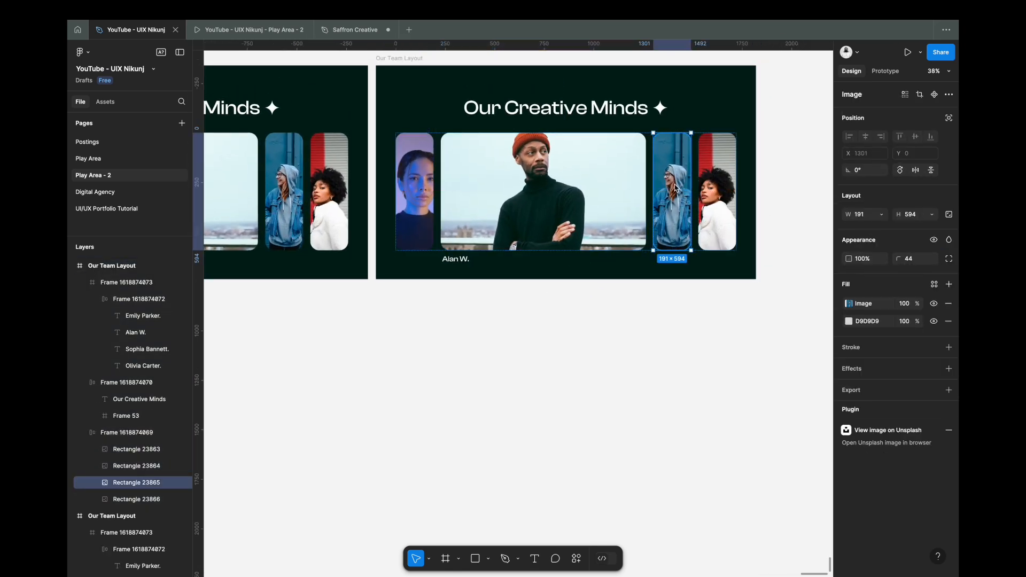
left_click(882, 215)
left_click(871, 230)
Narrow the second photo in the new copy to a fixed width of 191.
left_click(535, 193)
left_click(863, 214)
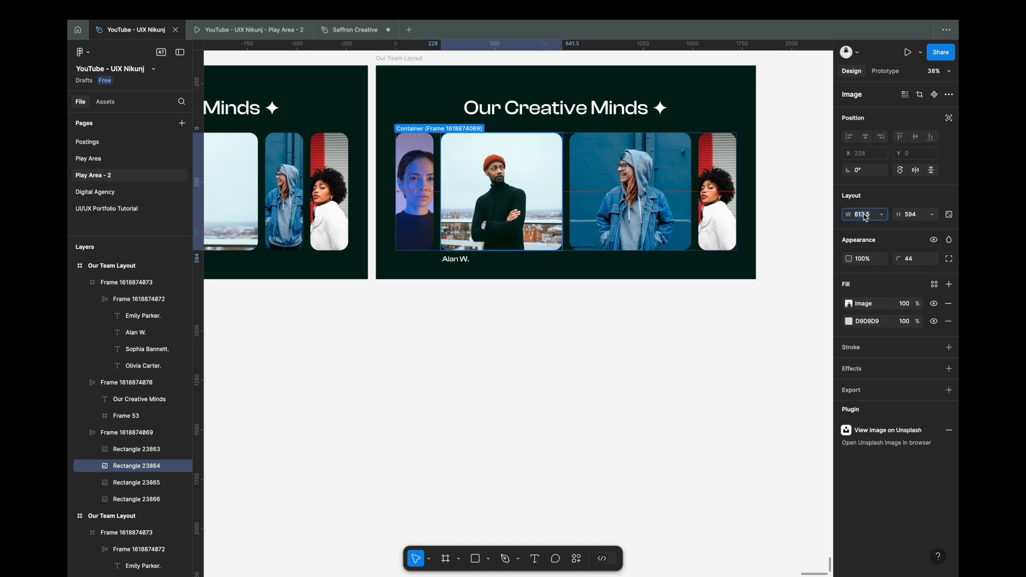
type("191")
key("Tab")
left_click(498, 292)
Move the clipped name frame under the expanded third photo, at X 560, Y 954.
scroll(494, 297, "up", 5)
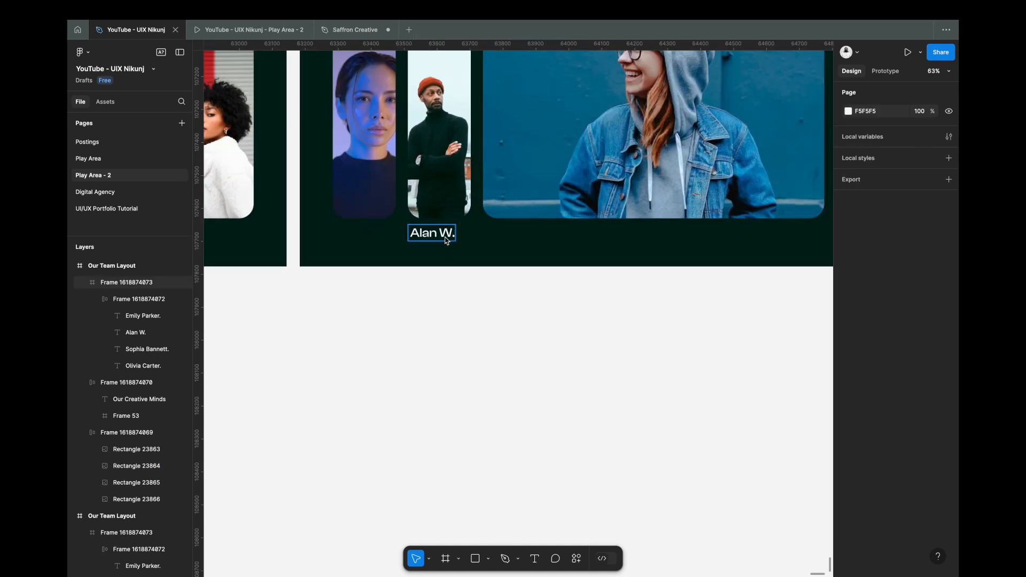
left_click(446, 238)
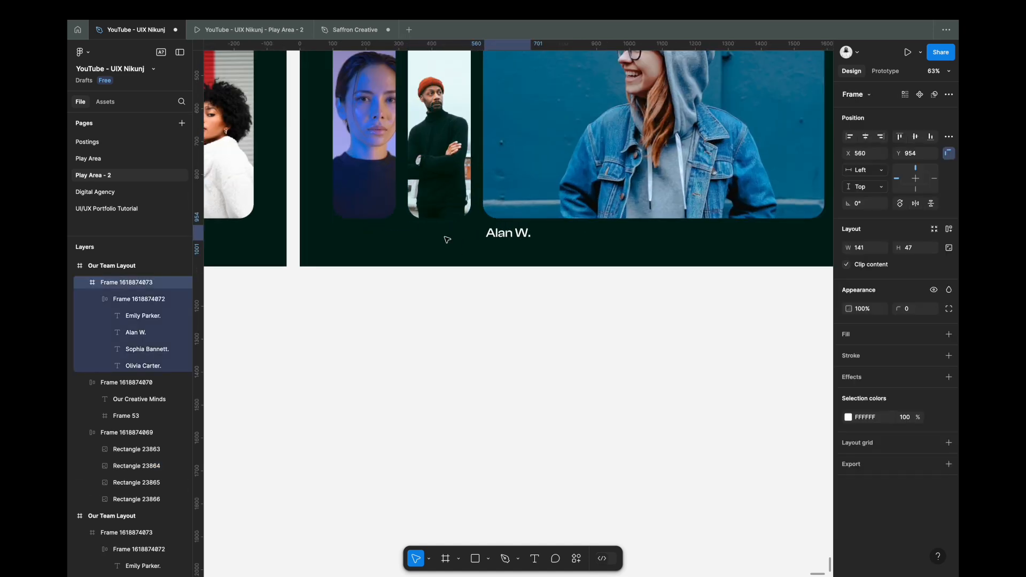
Slide the row of names to X -421 and widen its clipped frame to 290 around the third member's name.
key("shift+Return")
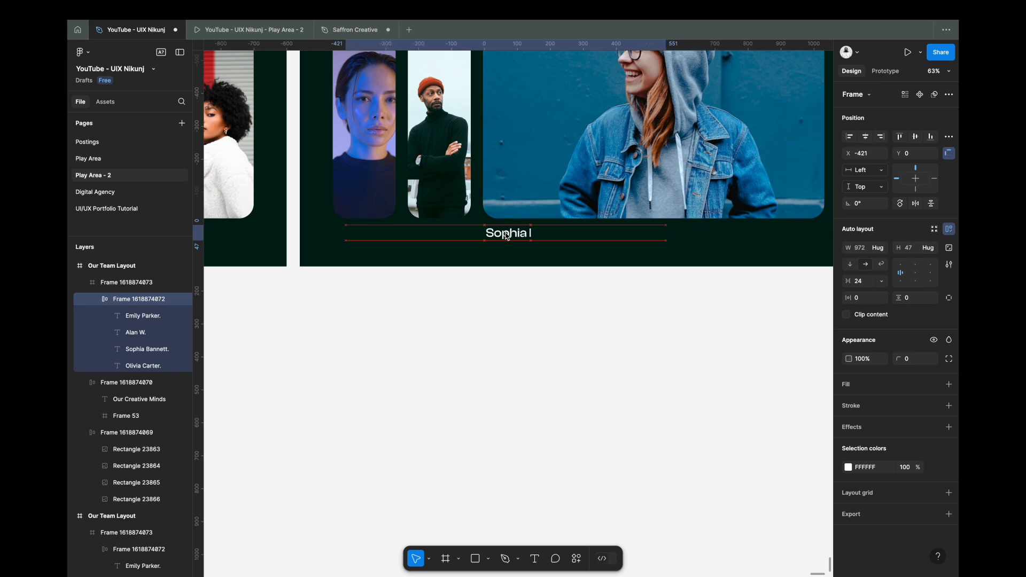
key("shift+Return")
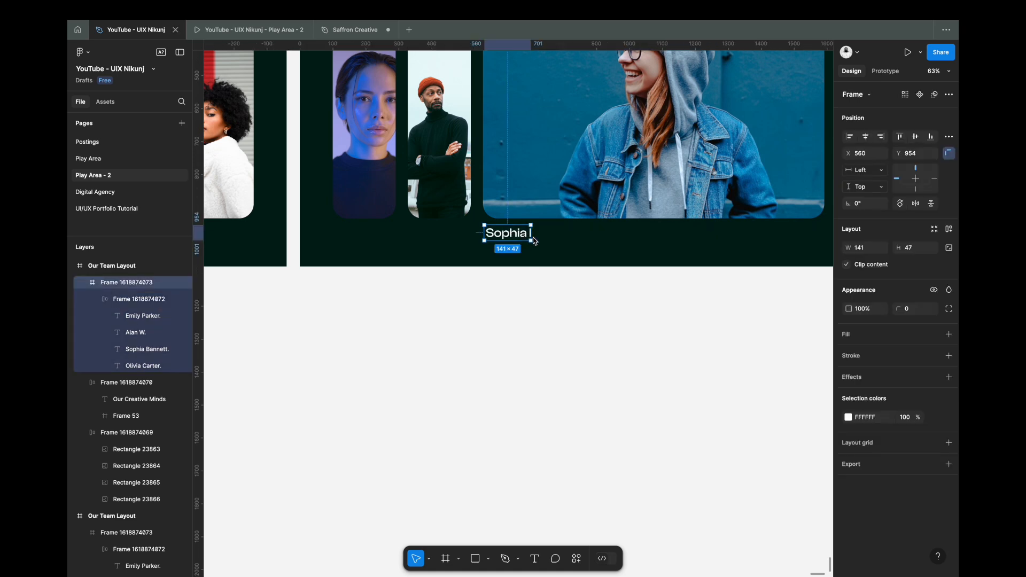
left_click(597, 290)
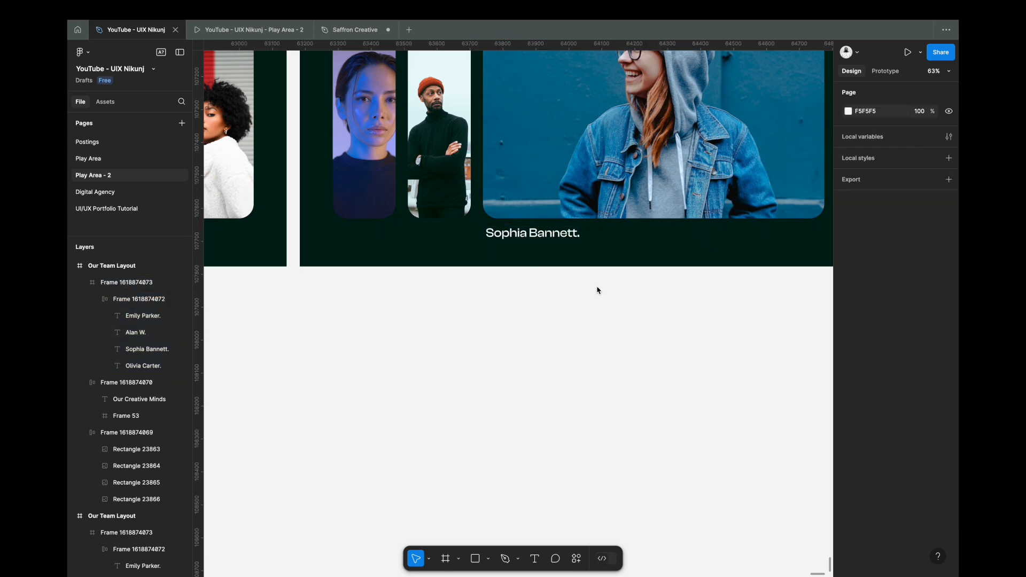
Sample a blue from the expanded photo as the third layout frame's fill and darken it to 075087.
scroll(598, 290, "down", 5)
left_click(452, 97)
scroll(546, 192, "up", 4)
scroll(554, 192, "right", 2)
key("i")
left_click(462, 293)
scroll(463, 295, "down", 5)
scroll(460, 295, "up", 5)
key("i")
left_click(517, 302)
scroll(486, 326, "down", 5)
scroll(491, 329, "up", 5)
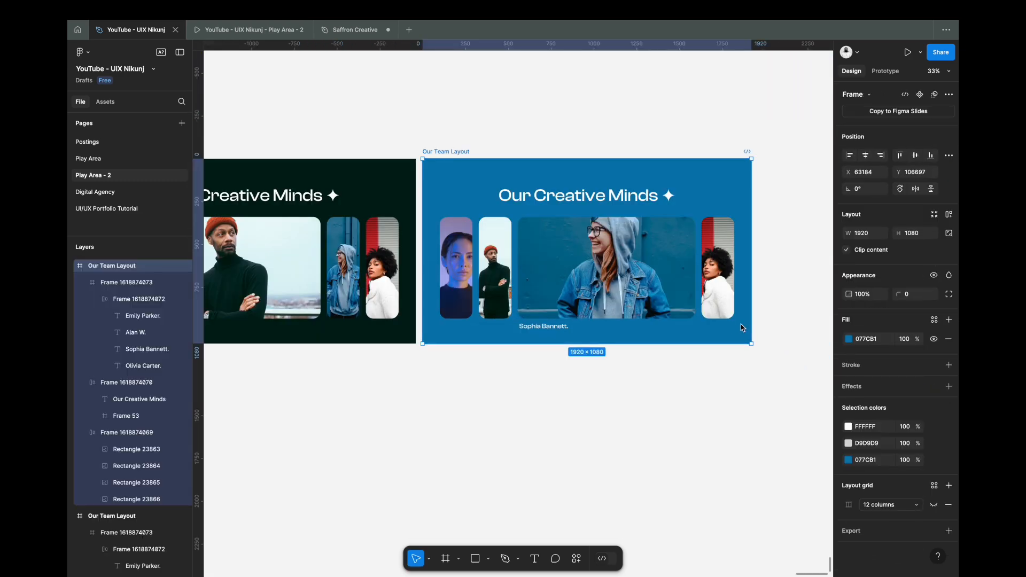
key("Return")
left_click(534, 341)
Duplicate the dark blue Our Team Layout frame beside itself.
scroll(533, 341, "down", 3)
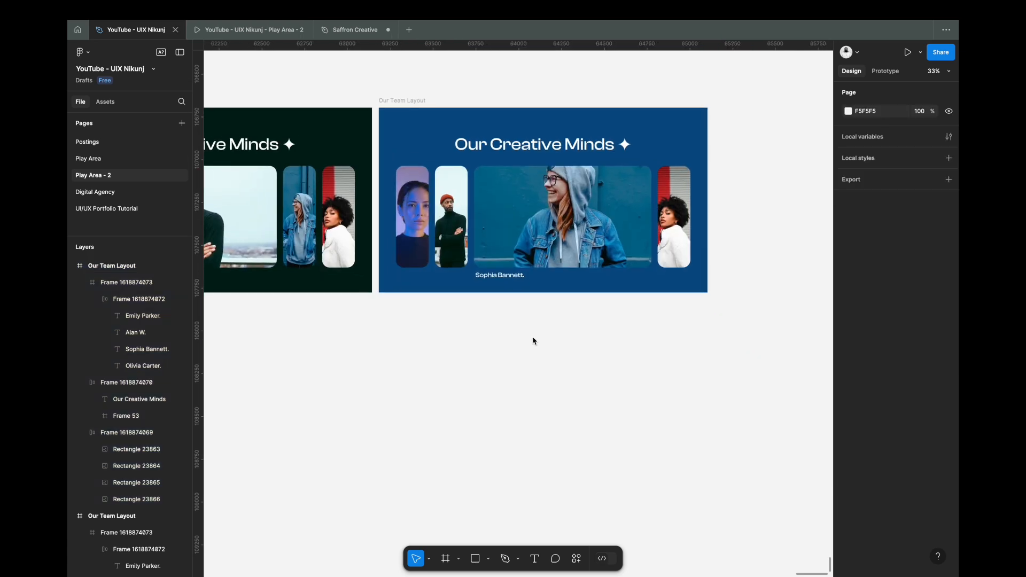
left_click(418, 166)
key("super+d")
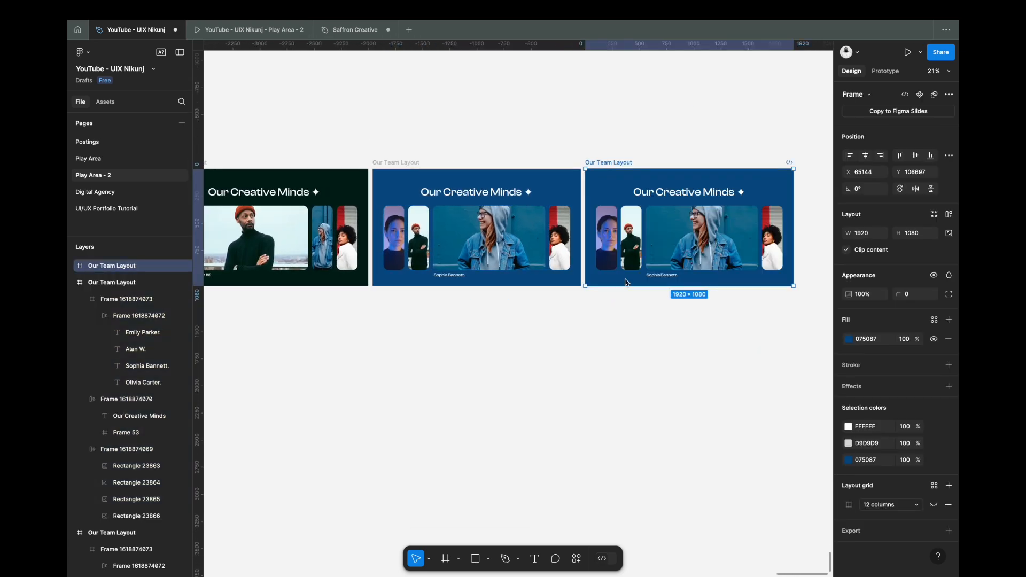
Set the fourth photo in the new copy to fill the container width and narrow the third photo to 191.
scroll(627, 281, "right", 2)
scroll(628, 224, "up", 3)
double_click(678, 189)
left_click(881, 215)
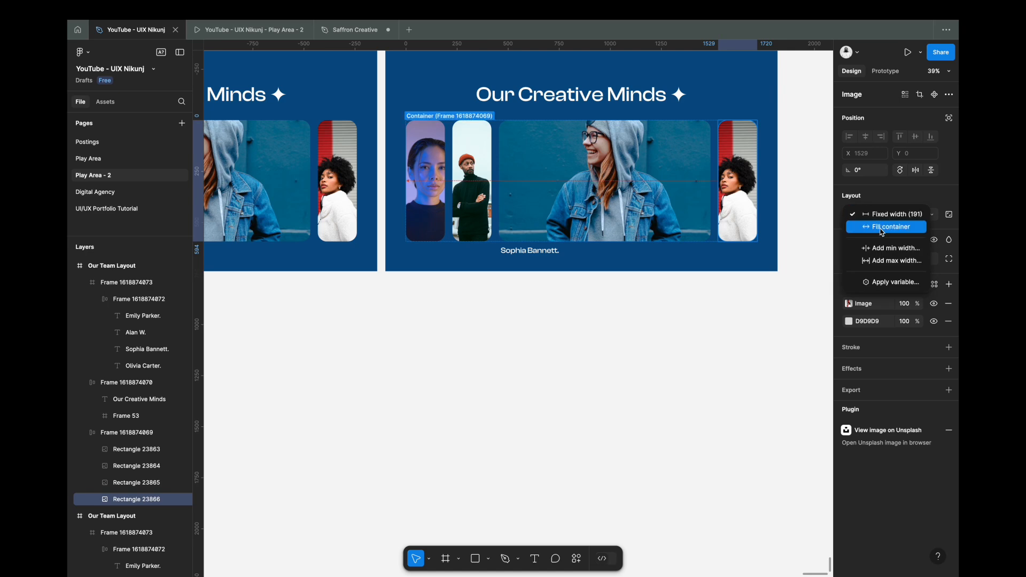
left_click(872, 221)
type("191")
key("Tab")
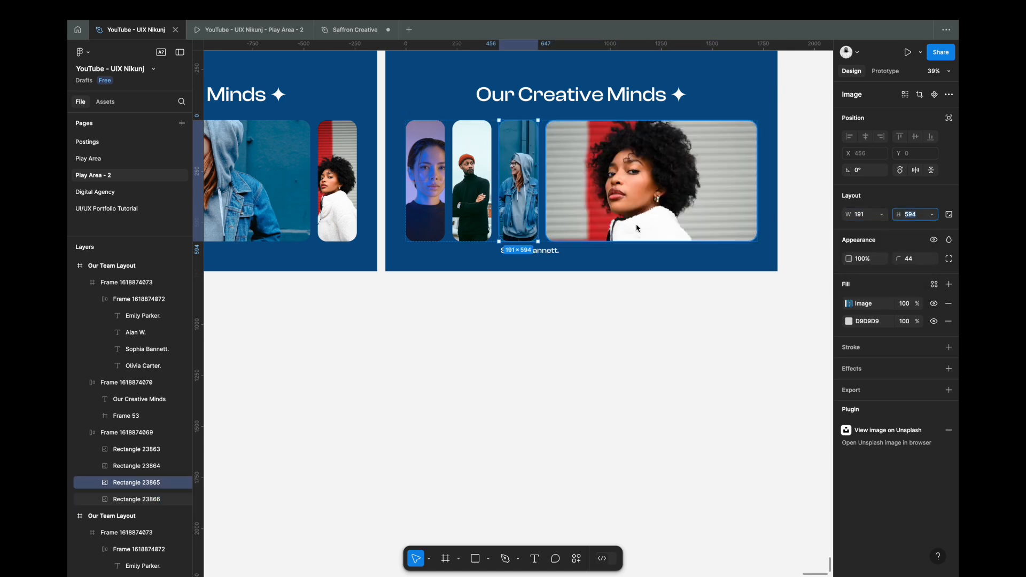
Move the clipped name frame under the expanded fourth photo, at X 791, Y 954.
left_click(532, 253)
scroll(586, 275, "up", 4)
scroll(585, 275, "right", 2)
scroll(585, 275, "up", 2)
scroll(585, 275, "right", 1)
key("shift+Right")
key("shift+Right")
key("shift+Right")
key("shift+Right")
key("shift+Right")
key("shift+Right")
key("shift+Right")
key("shift+Right")
key("shift+Right")
key("shift+Right")
key("shift+Right")
key("shift+Right")
key("shift+Right")
key("shift+Right")
key("shift+Right")
key("shift+Right")
key("shift+Right")
key("shift+Right")
key("shift+Right")
key("shift+Right")
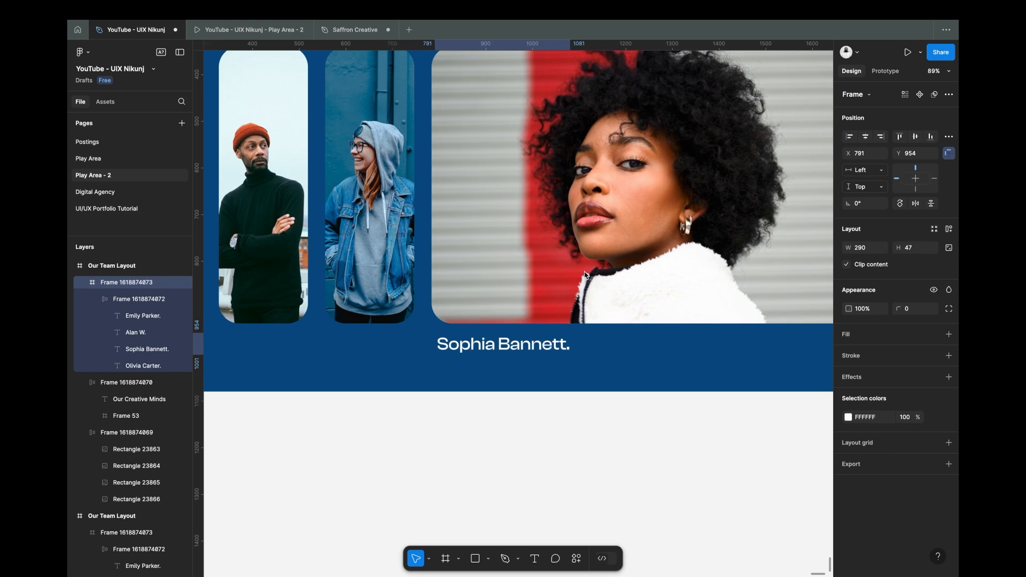
Shift the row of names left inside the clipped frame until the fourth member's name shows under the expanded fourth photo.
left_click(570, 363)
key("shift+Left")
key("shift+Left")
key("shift+Left")
key("shift+Left")
key("shift+Left")
key("shift+Left")
key("shift+Left")
key("shift+Left")
key("shift+Left")
key("shift+Left")
key("shift+Left")
key("shift+Left")
key("shift+Left")
key("shift+Left")
key("shift+Left")
key("shift+Left")
key("shift+Left")
key("shift+Left")
key("shift+Left")
key("shift+Left")
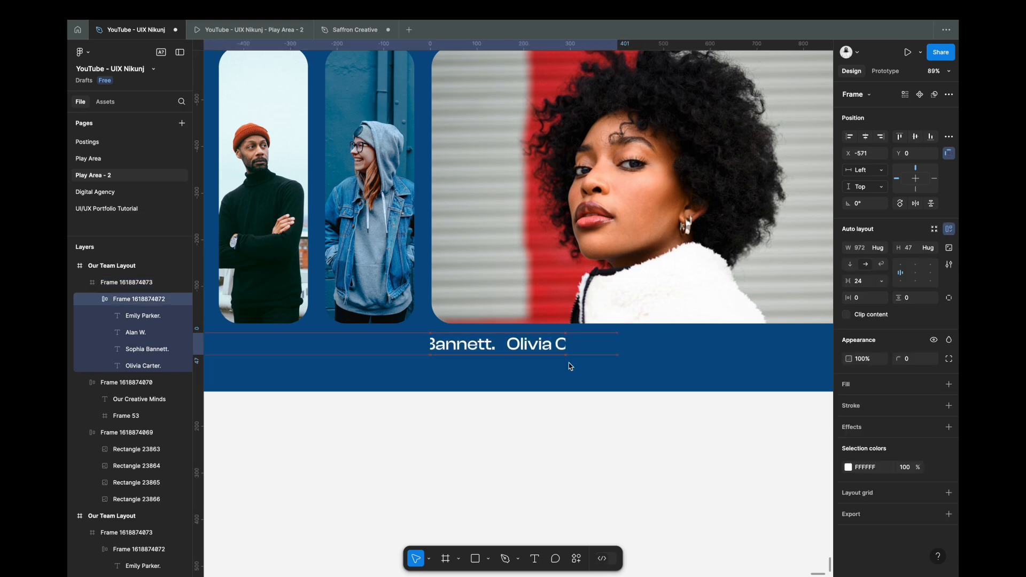
left_click(529, 410)
scroll(530, 410, "down", 5)
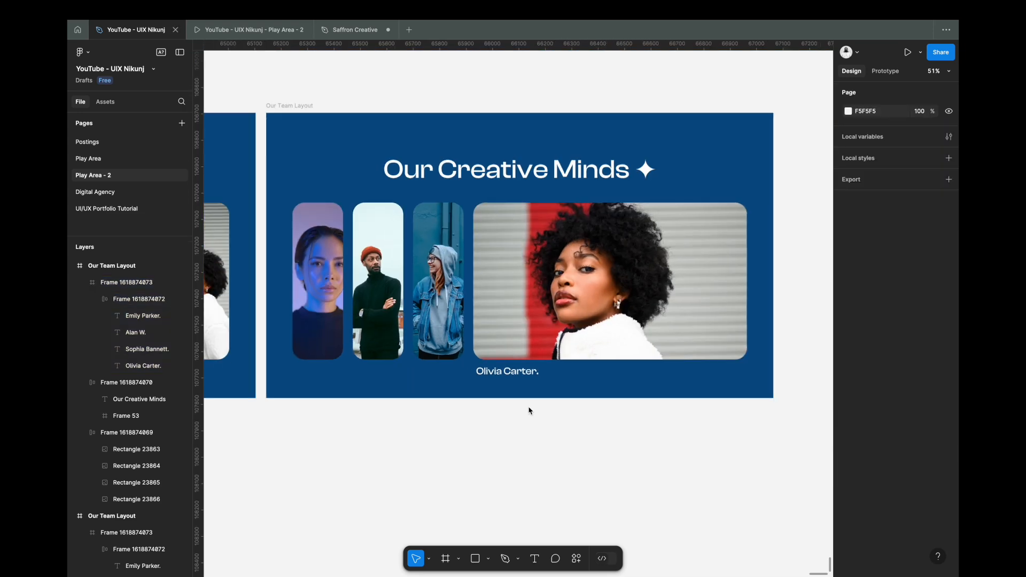
Sample a red from the expanded photo as the fourth layout frame's fill and set it to C32E2A.
left_click(440, 160)
scroll(569, 251, "up", 1)
key("i")
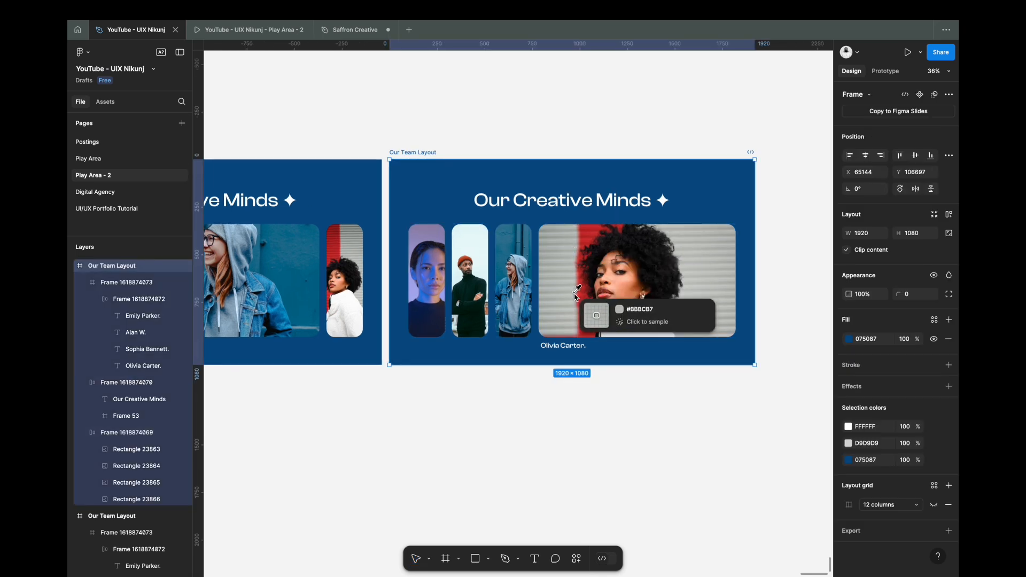
left_click(586, 308)
left_click(869, 340)
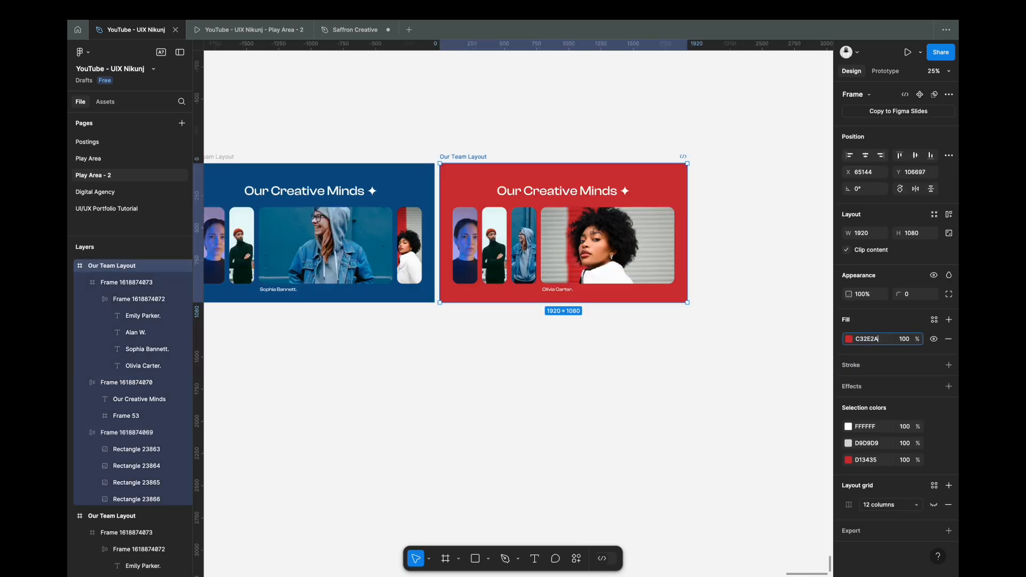
left_click(648, 306)
scroll(648, 305, "down", 4)
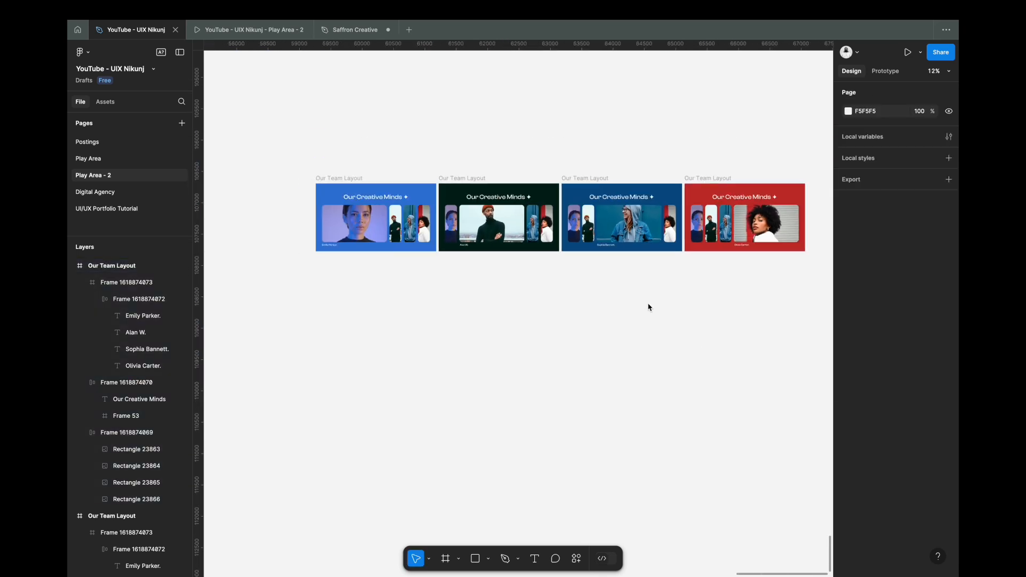
Turn the four Our Team Layout frames into one component set.
left_click_drag(268, 168, 790, 277)
left_click(937, 98)
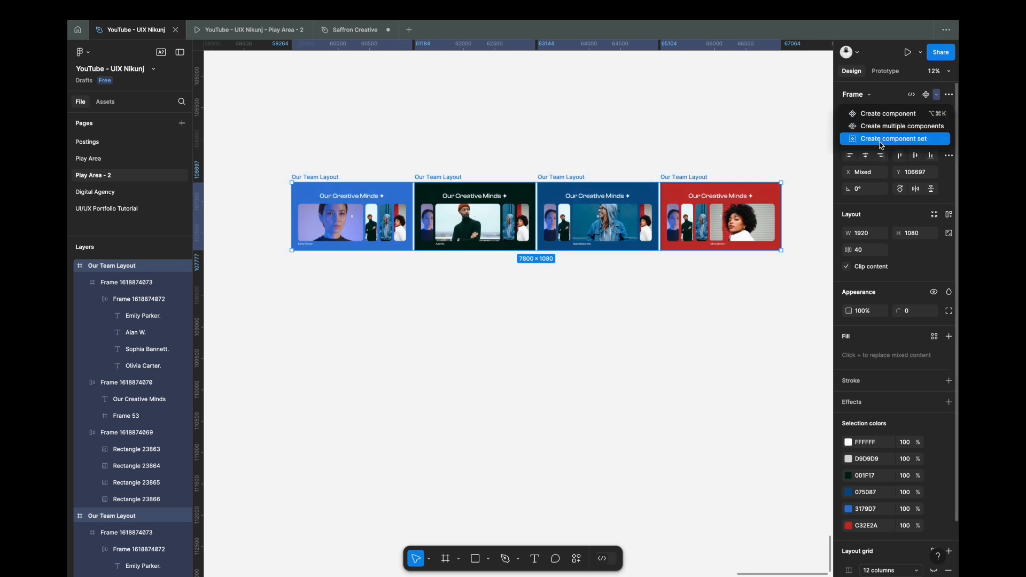
left_click(898, 140)
Link the second photo in the bright blue variant to the dark green variant with an on-click Change to interaction.
left_click(885, 71)
scroll(387, 222, "up", 3)
scroll(387, 222, "up", 3)
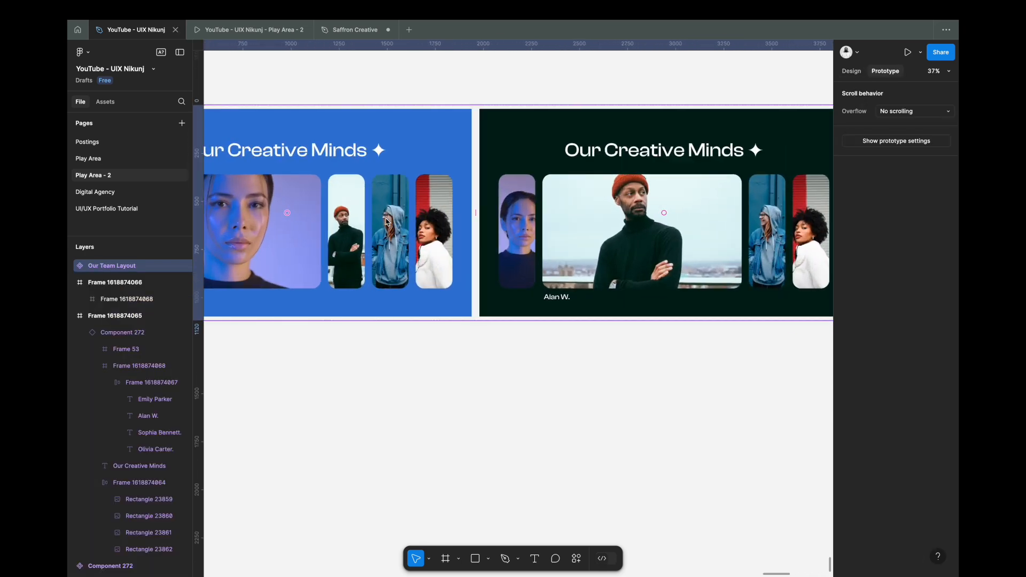
left_click(462, 225)
scroll(438, 203, "right", 2)
scroll(438, 203, "down", 1)
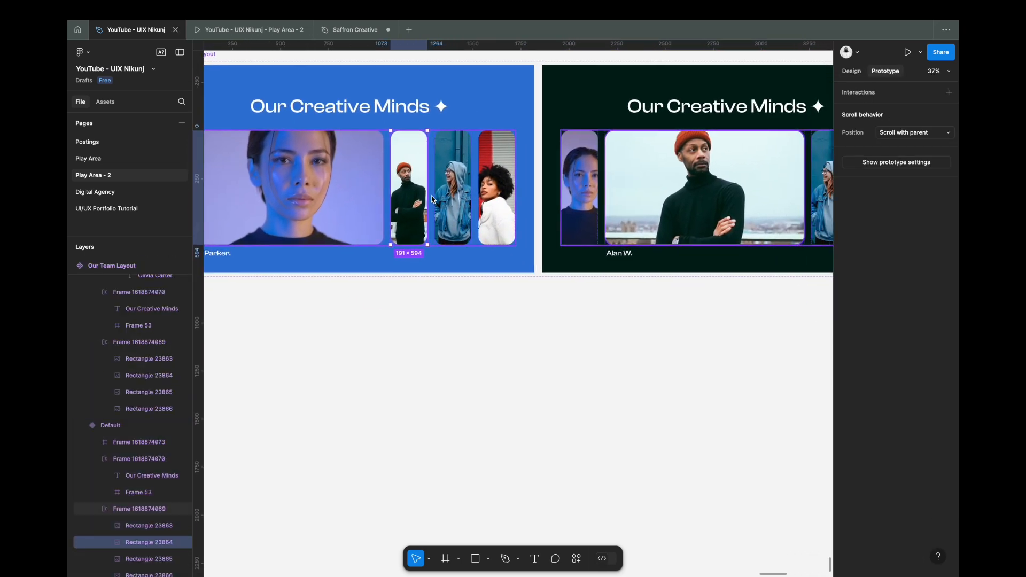
left_click_drag(524, 278, 560, 224)
left_click(558, 218)
left_click(558, 219)
Set that interaction to Smart animate with the ease in and out back curve and a duration of 800 ms.
left_click(556, 287)
left_click(562, 289)
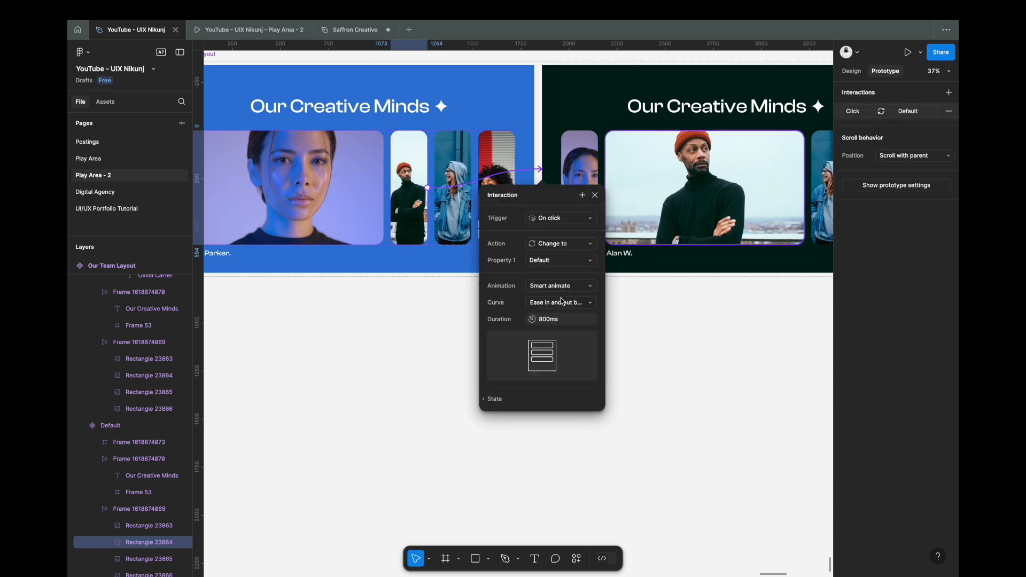
left_click(556, 303)
left_click(556, 307)
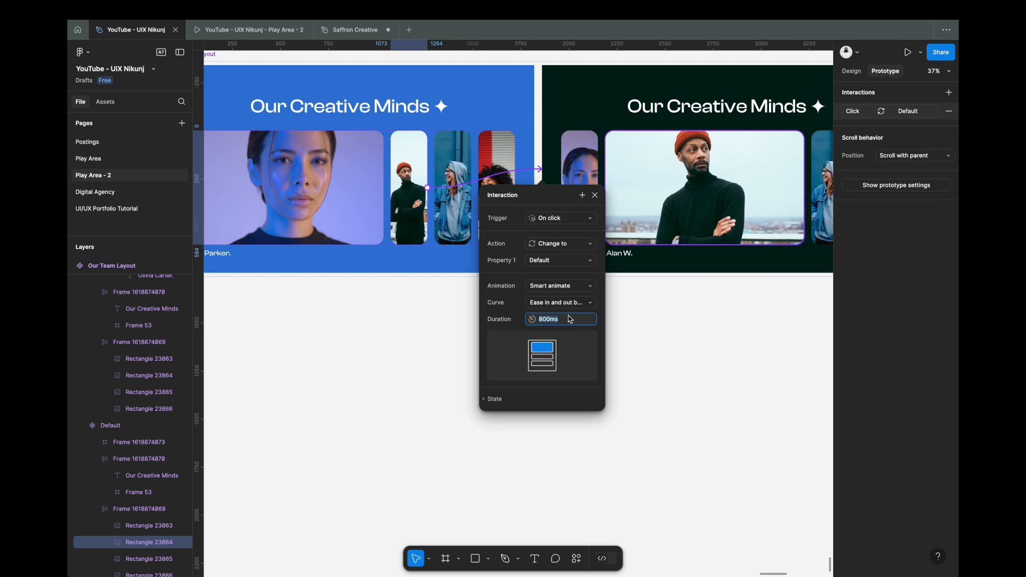
type("800")
key("Return")
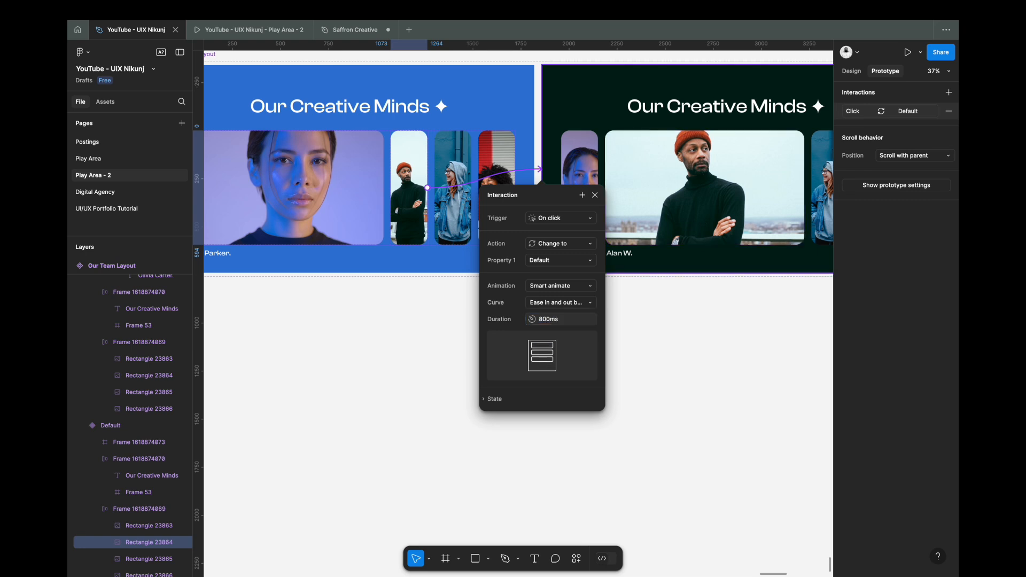
left_click(595, 196)
Link the first photo in the dark green variant back to the bright blue variant on click.
left_click(580, 191)
left_click_drag(550, 214, 512, 254)
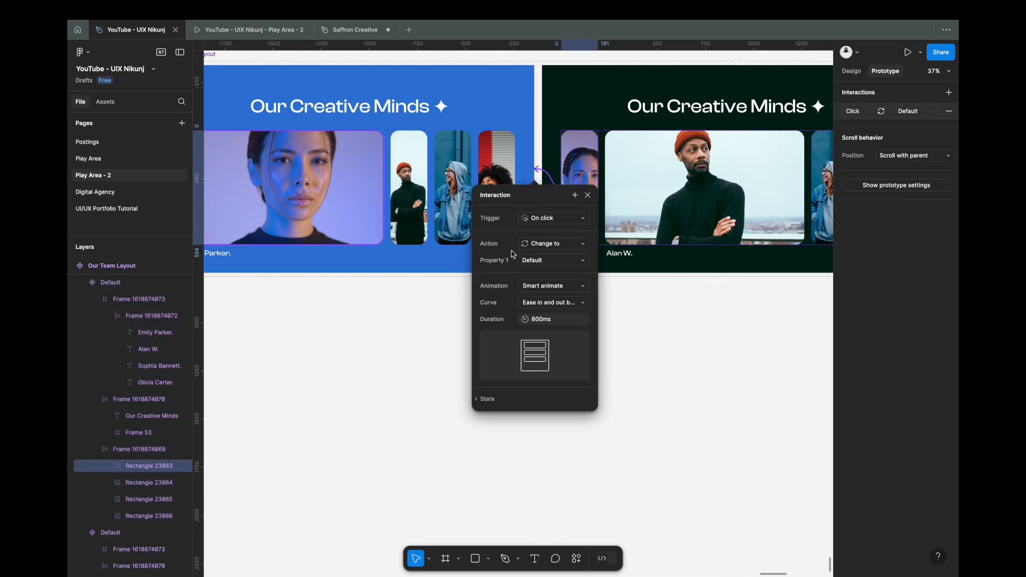
left_click(588, 195)
Link the third photo in the dark green variant to the dark blue variant on click, with the 800 ms Smart animate.
scroll(588, 195, "down", 5)
left_click(469, 234)
left_click(526, 186)
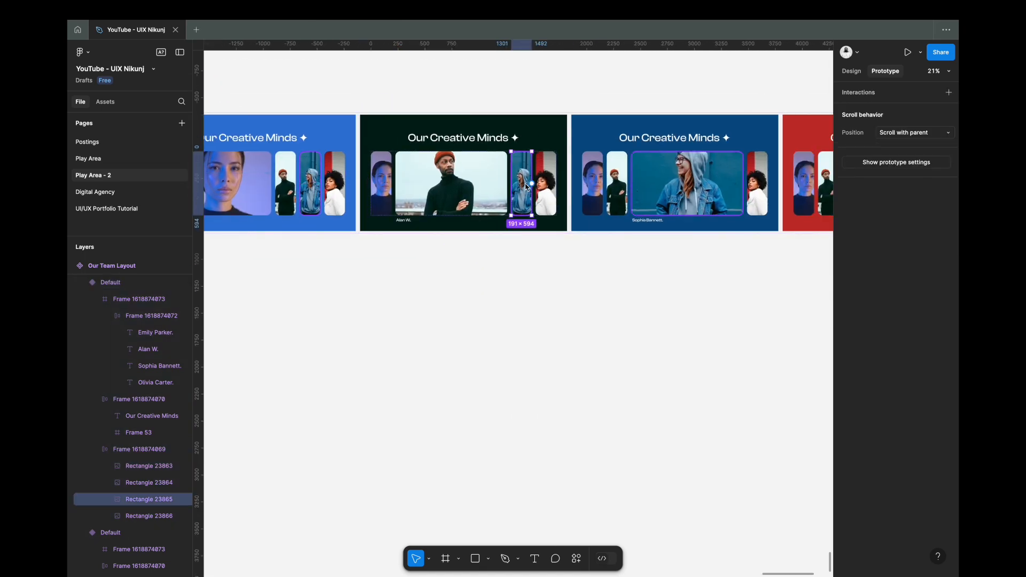
scroll(526, 186, "up", 5)
left_click_drag(465, 211, 569, 219)
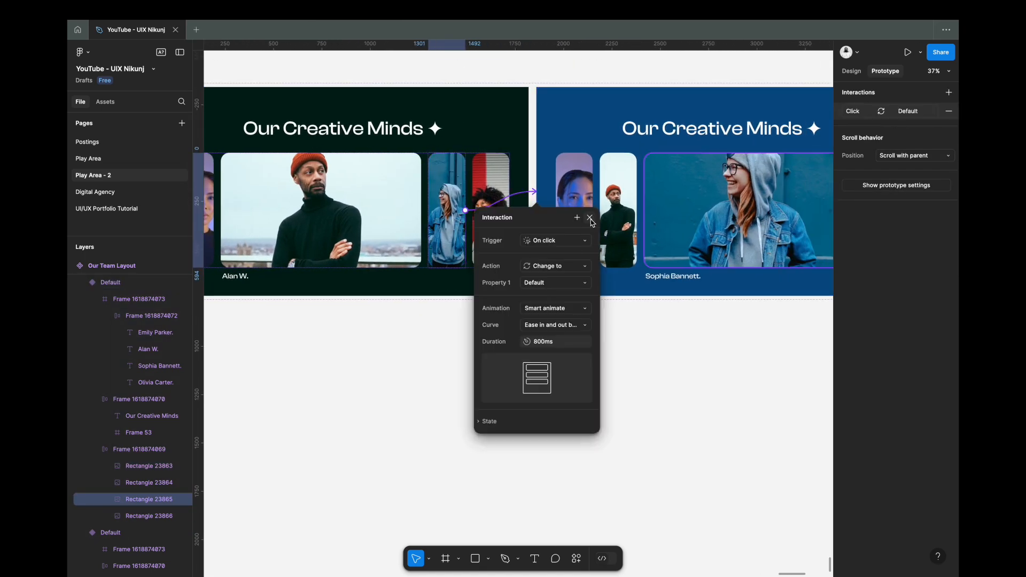
left_click(589, 217)
Link the second photo in the dark blue variant to the dark green variant on click, with the same Smart animate settings.
left_click(620, 209)
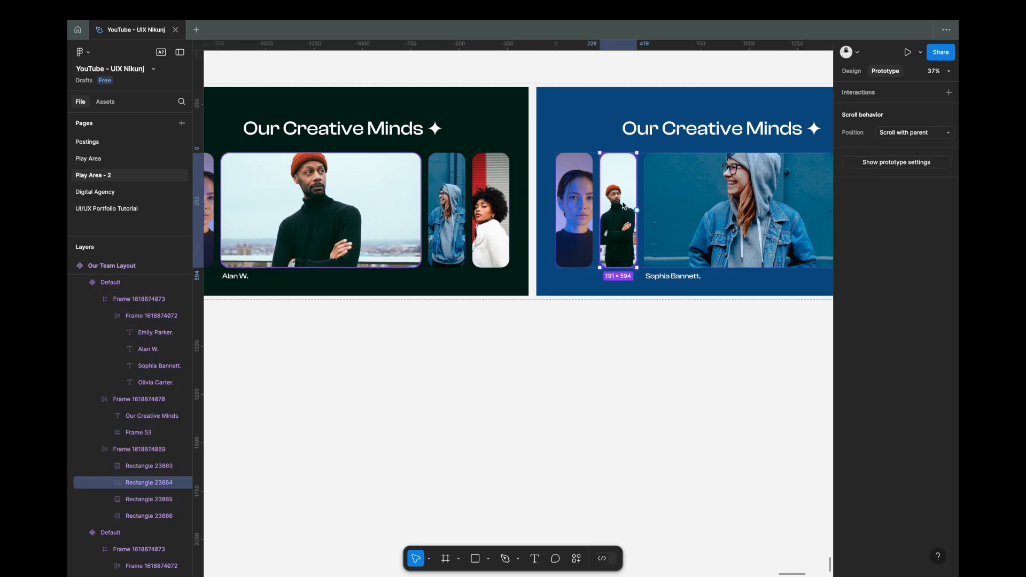
left_click_drag(599, 210, 481, 284)
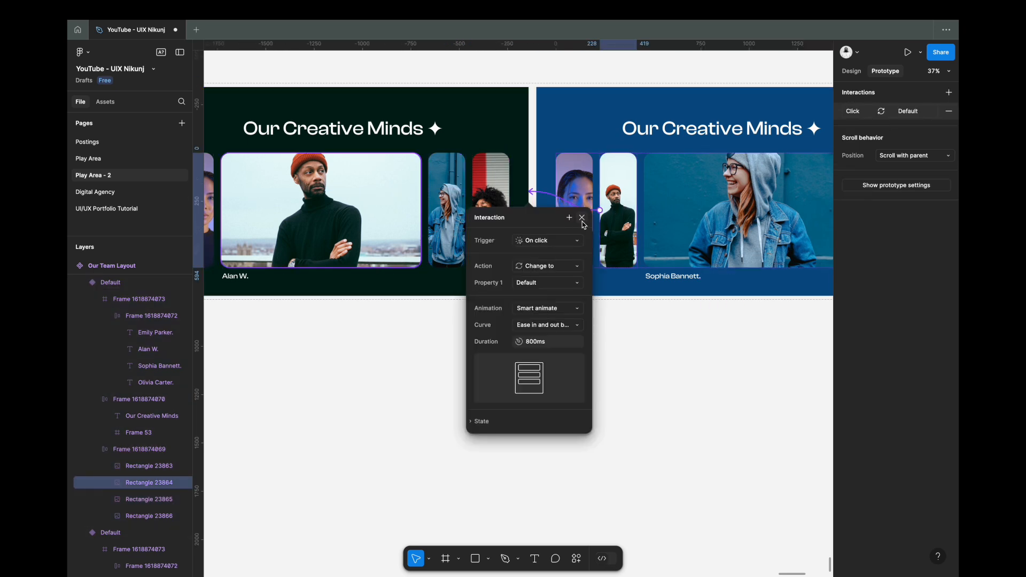
left_click(582, 218)
Link the first photo in the dark blue variant to the bright blue variant.
left_click(574, 242)
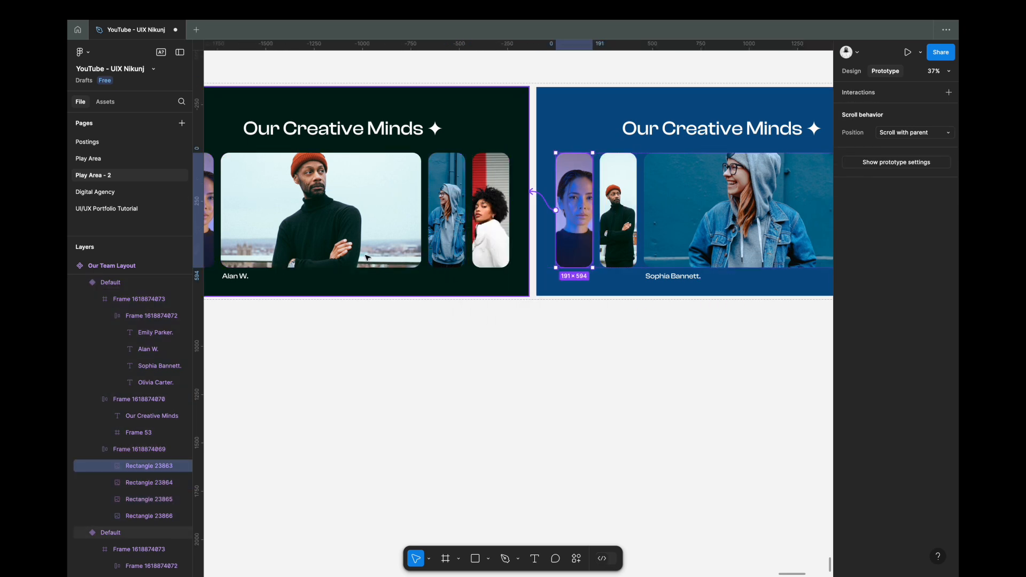
scroll(572, 394, "down", 3)
scroll(572, 394, "left", 2)
Link the third photo in the bright blue variant to the dark blue variant on click, using Smart animate at 800 ms.
left_click_drag(669, 220, 704, 233)
key("Escape")
left_click(313, 227)
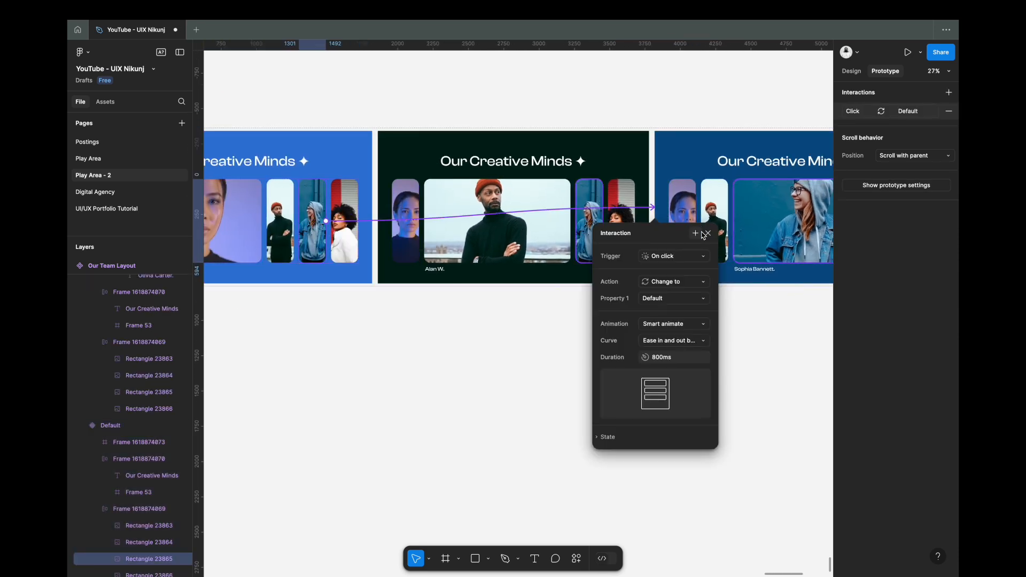
key("Escape")
Link the fourth photo in the dark blue variant to the red variant.
scroll(589, 242, "right", 5)
double_click(559, 223)
double_click(559, 223)
mouse_move(571, 223)
left_mouse_down()
mouse_move(646, 238)
mouse_move(582, 216)
mouse_move(561, 222)
left_mouse_up()
Link the third photo in the red variant to the dark blue variant.
left_click(645, 236)
double_click(650, 230)
left_click(691, 223)
Link the second photo in the red variant to the dark green variant.
left_click(638, 236)
left_click(659, 242)
left_click_drag(664, 224, 296, 225)
left_click(362, 236)
Link the first photo in the red variant to the bright blue variant.
scroll(351, 230, "down", 3)
scroll(350, 229, "left", 1)
left_click(710, 235)
left_click_drag(718, 236, 299, 231)
left_click(410, 254)
Link the fourth photo in the bright blue variant to the red variant.
left_click(323, 231)
left_click(345, 237)
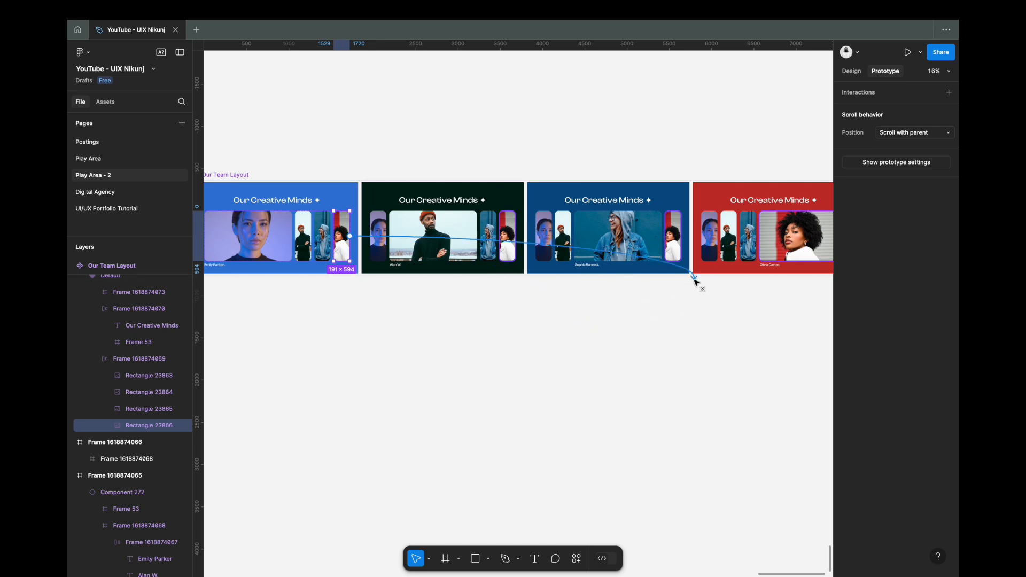
left_click_drag(694, 280, 696, 260)
left_click(746, 254)
Link the fourth photo in the dark green variant to the red variant.
left_click(663, 251)
left_click(490, 254)
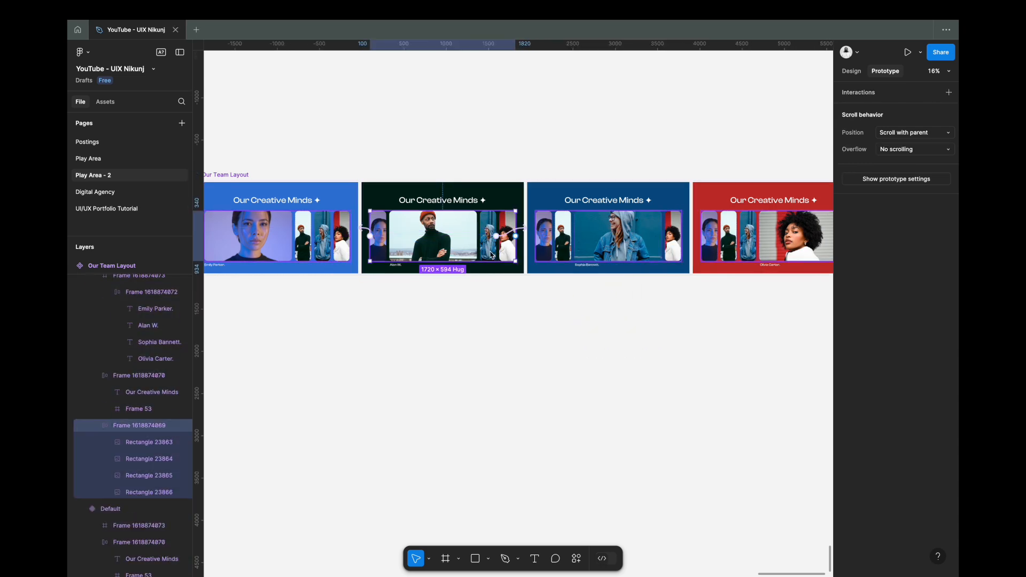
left_click(491, 255)
left_click(514, 248)
left_click_drag(632, 311, 695, 267)
left_click(607, 288)
Examine the prototype connections on each of the four variants.
left_click(630, 253)
double_click(717, 253)
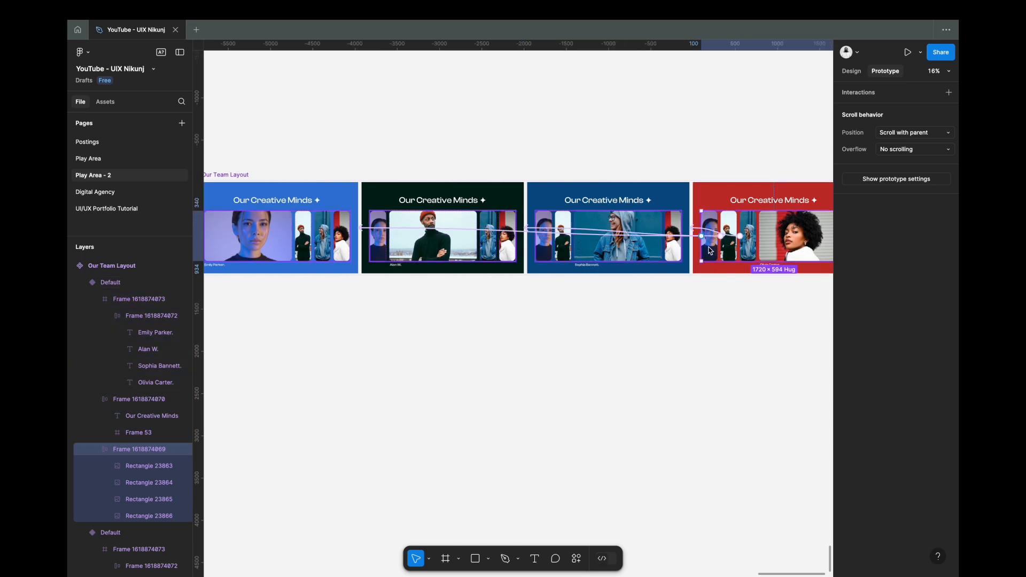
left_click(336, 256)
left_click(407, 266)
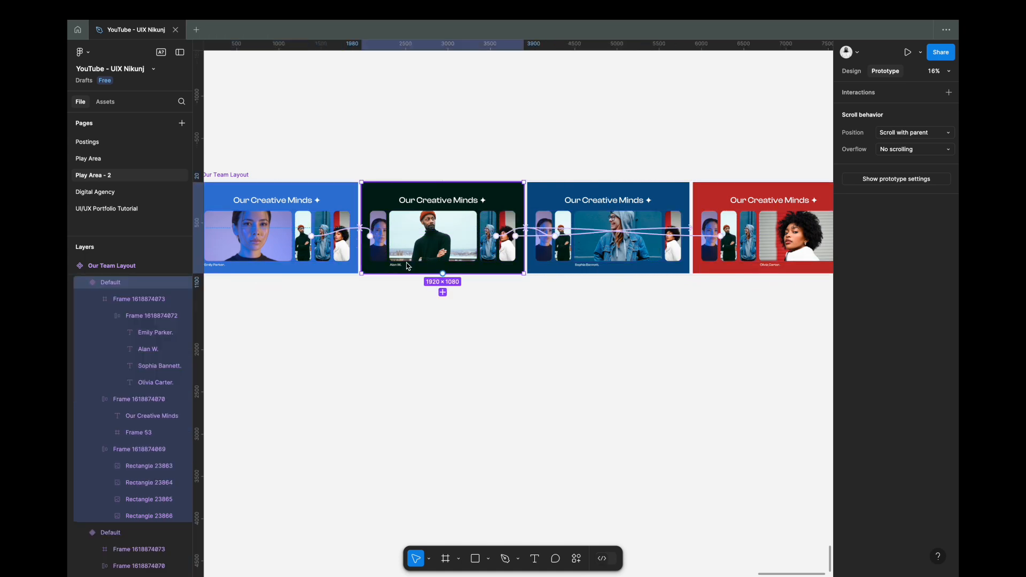
left_click(565, 262)
left_click(733, 261)
left_click(719, 325)
Copy the bright blue default variant and paste an instance of it on the empty canvas below the component set.
scroll(720, 325, "left", 3)
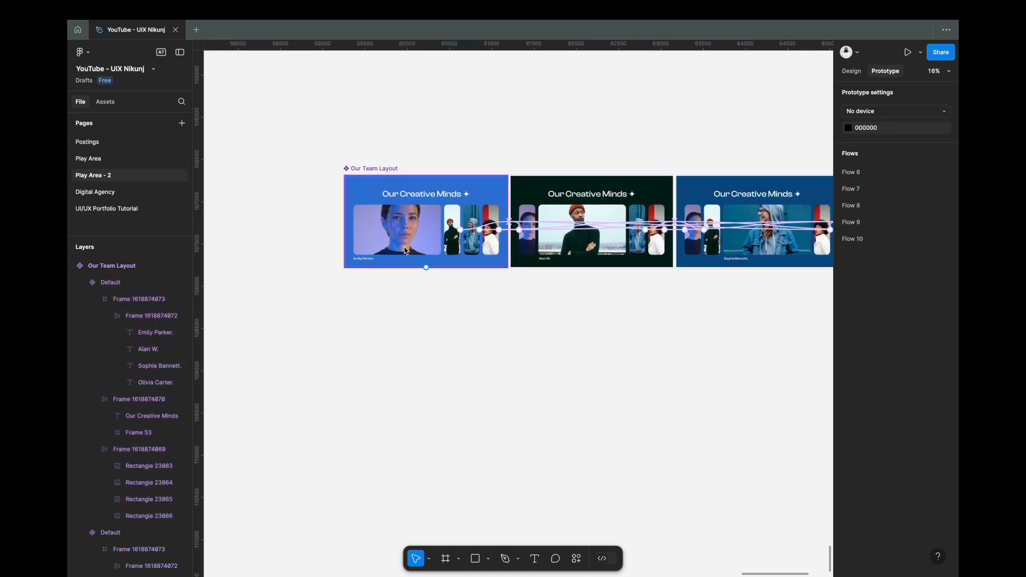
right_click(390, 212)
left_click(410, 221)
scroll(443, 313, "down", 5)
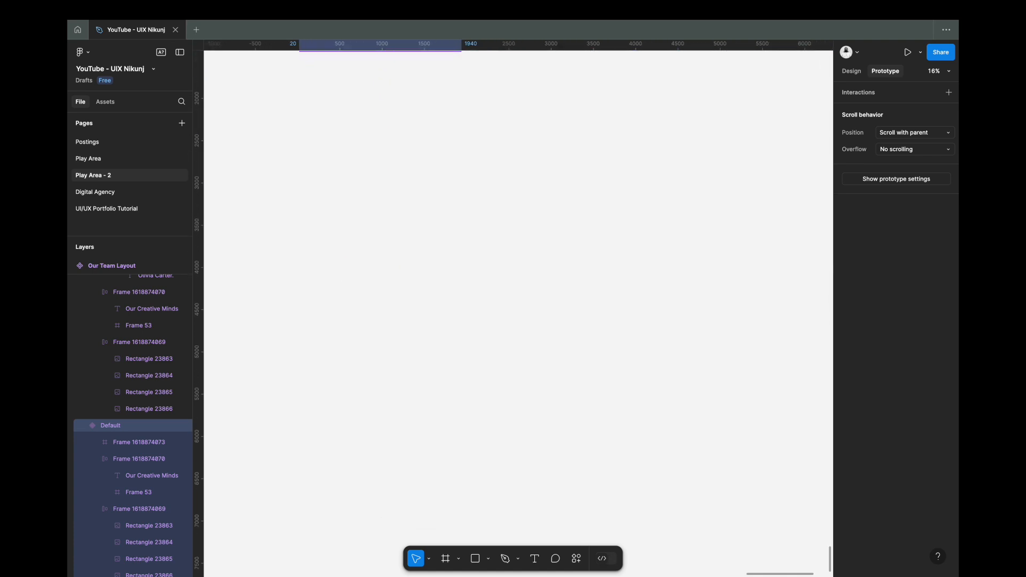
key("f")
right_click(401, 218)
left_click(422, 223)
key("shift+2")
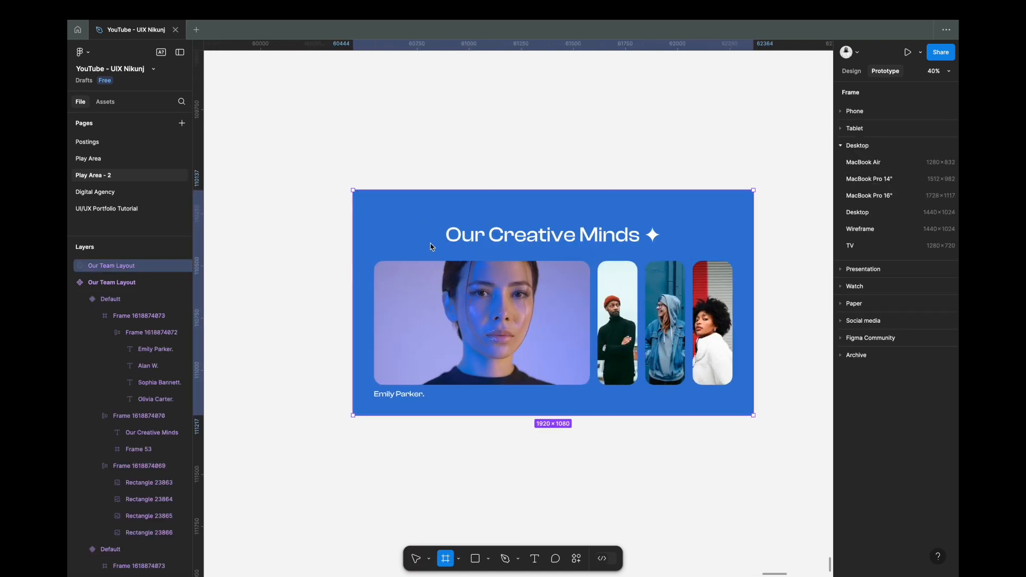
Wrap the pasted instance in its own frame and rename that frame Prototype.
scroll(431, 243, "down", 2)
right_click(454, 227)
left_click(486, 334)
left_click(395, 167)
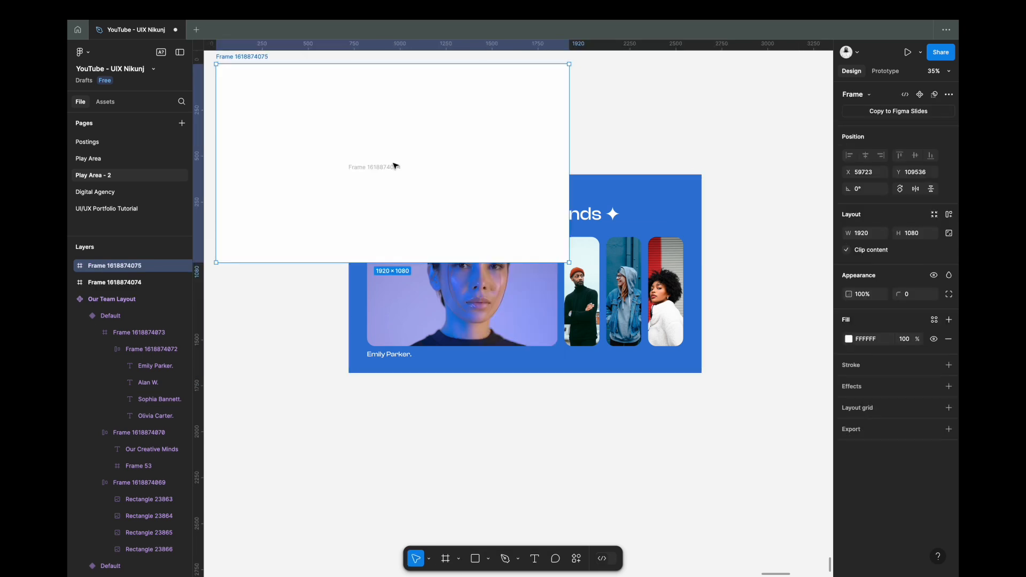
key("ctrl+z")
double_click(390, 167)
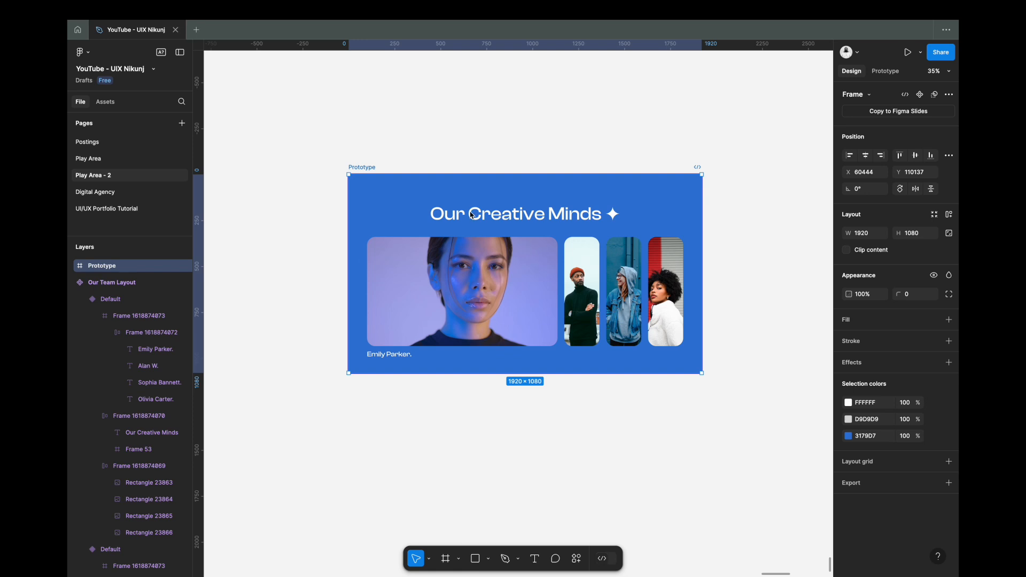
Present the Prototype frame and test switching between the first, second and third team photos.
scroll(508, 241, "up", 1)
left_click(908, 53)
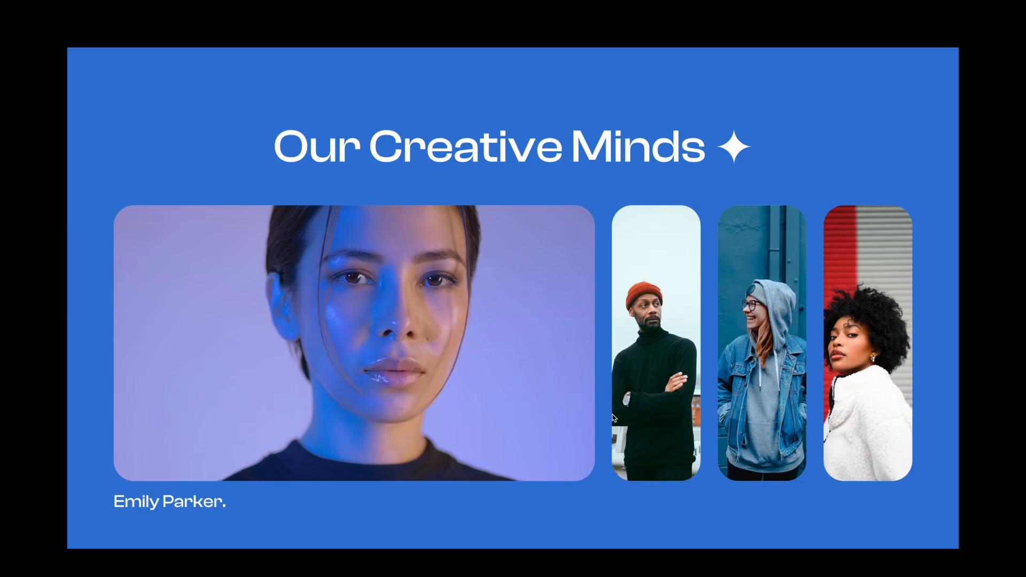
left_click(634, 395)
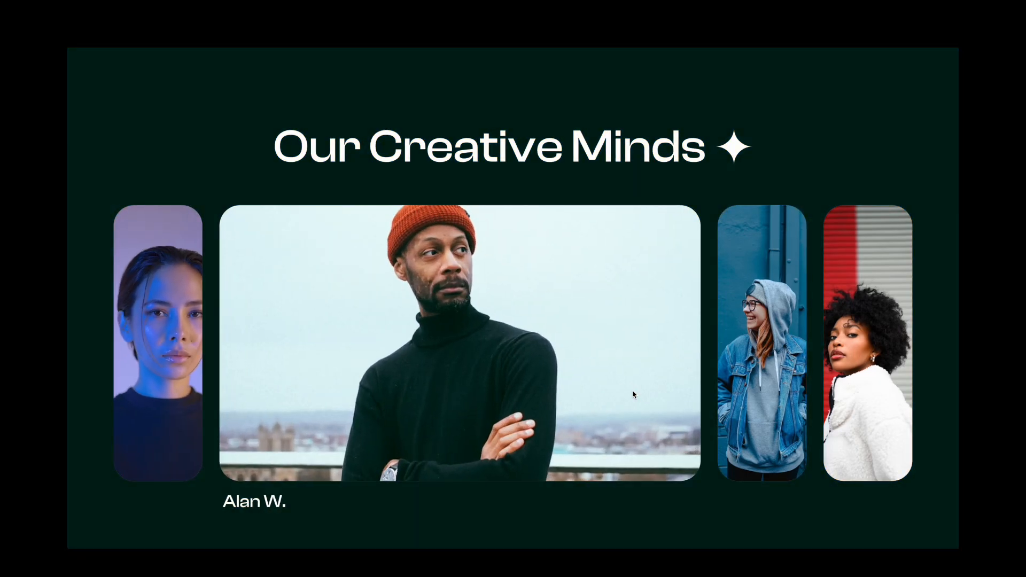
left_click(182, 351)
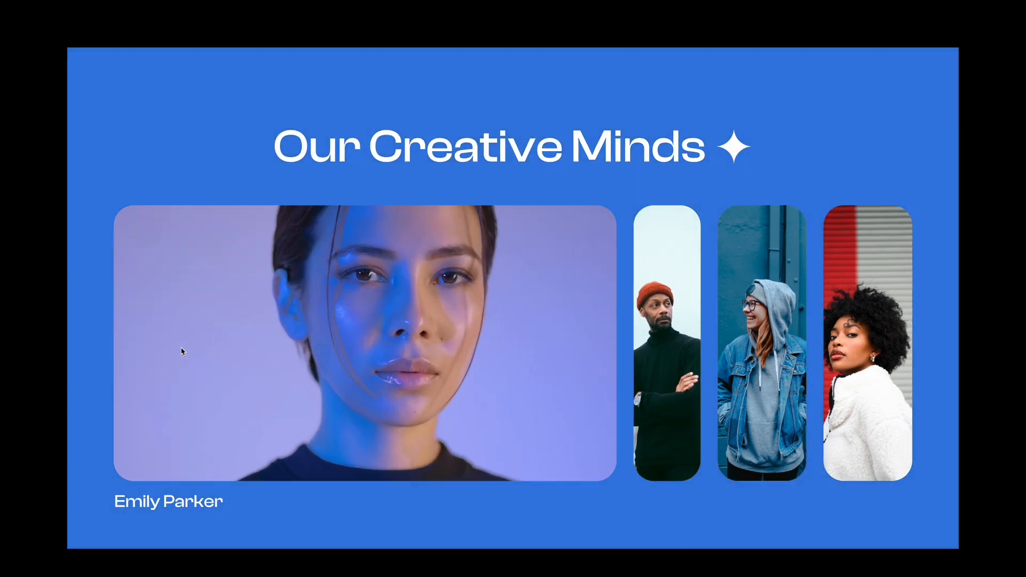
left_click(636, 370)
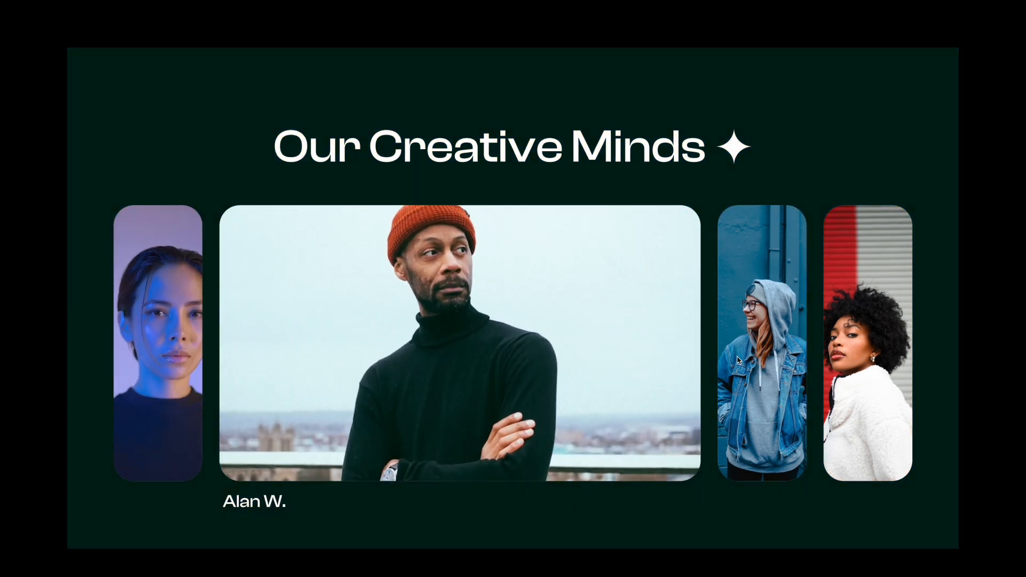
left_click(738, 360)
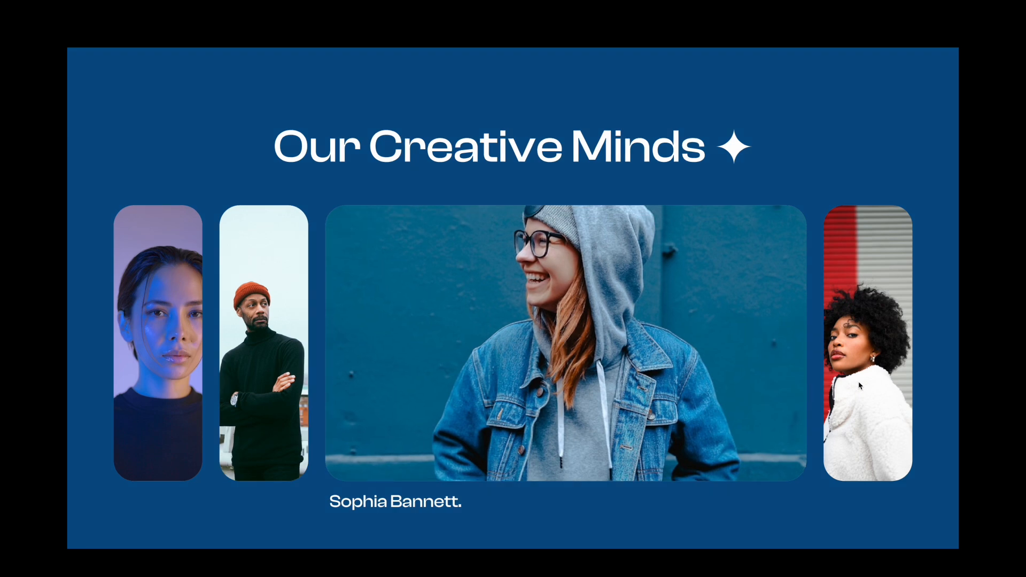